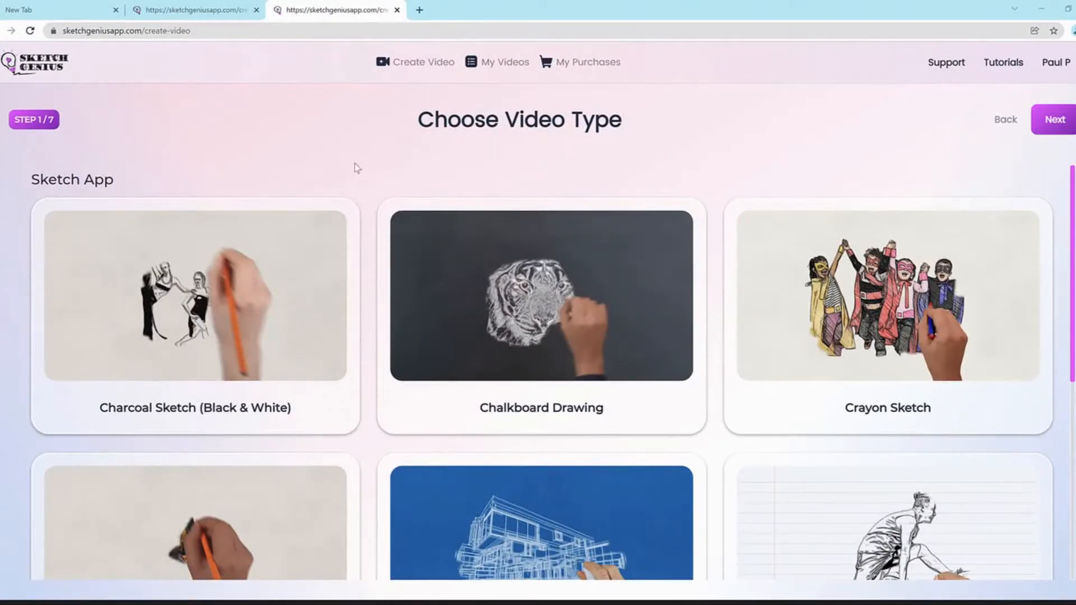
# Examine the sketch video styles on offer, from Charcoal Sketch and Chalkboard Drawing through to Animated Sketchbook
pyautogui.moveTo(235, 300)
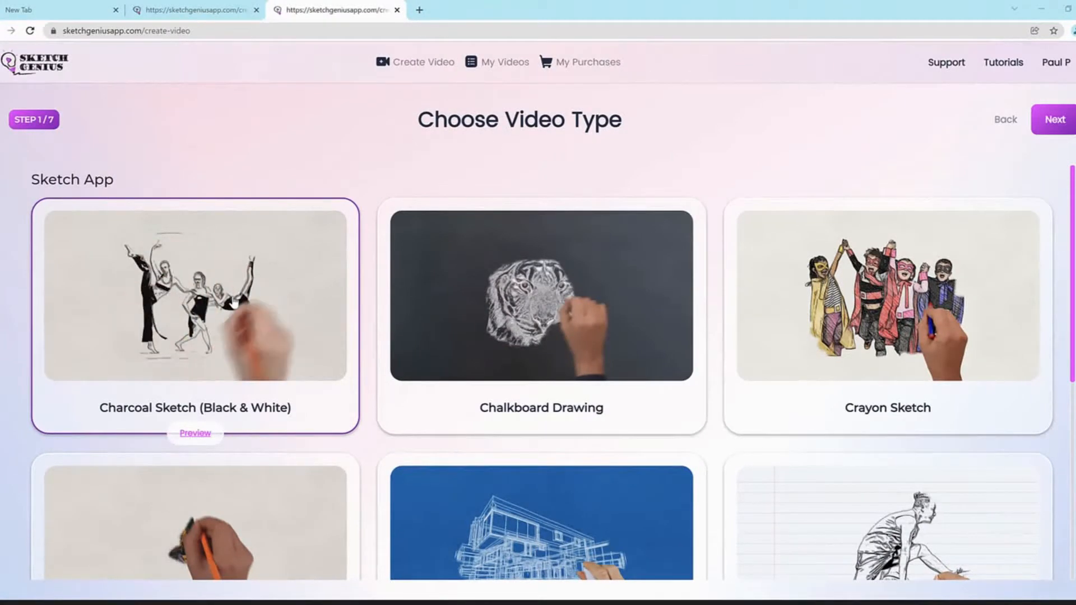
pyautogui.moveTo(587, 312)
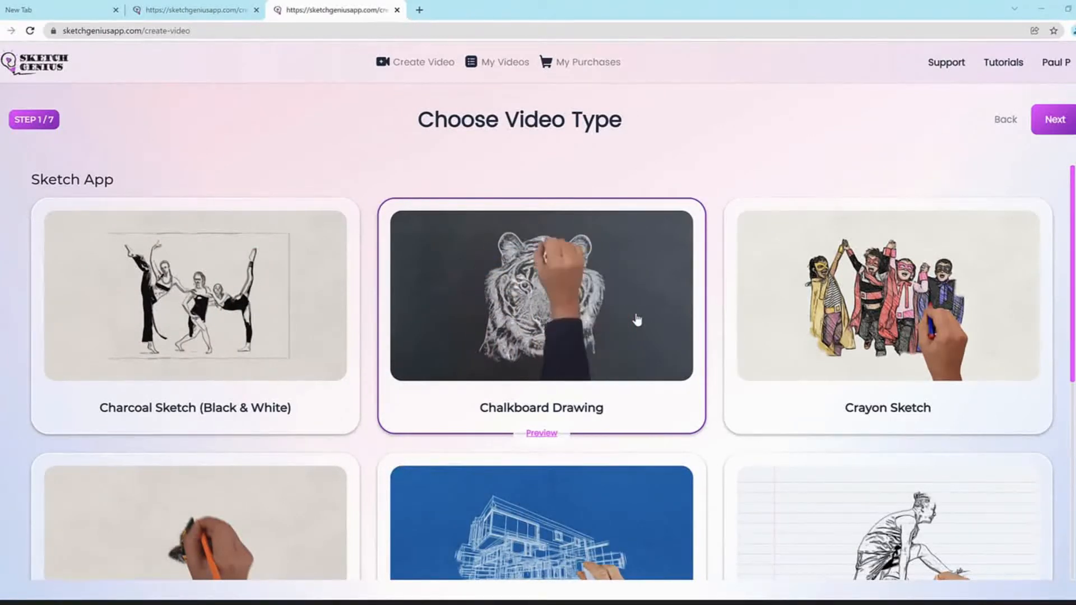
pyautogui.scroll(-1, 637, 316)
pyautogui.moveTo(884, 297)
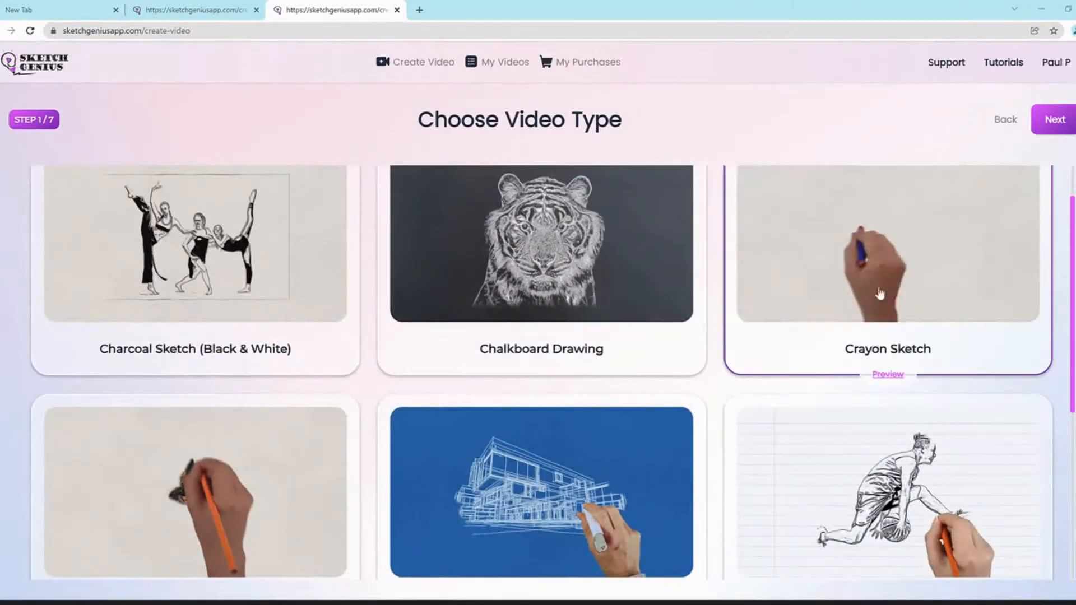
pyautogui.scroll(1, 891, 281)
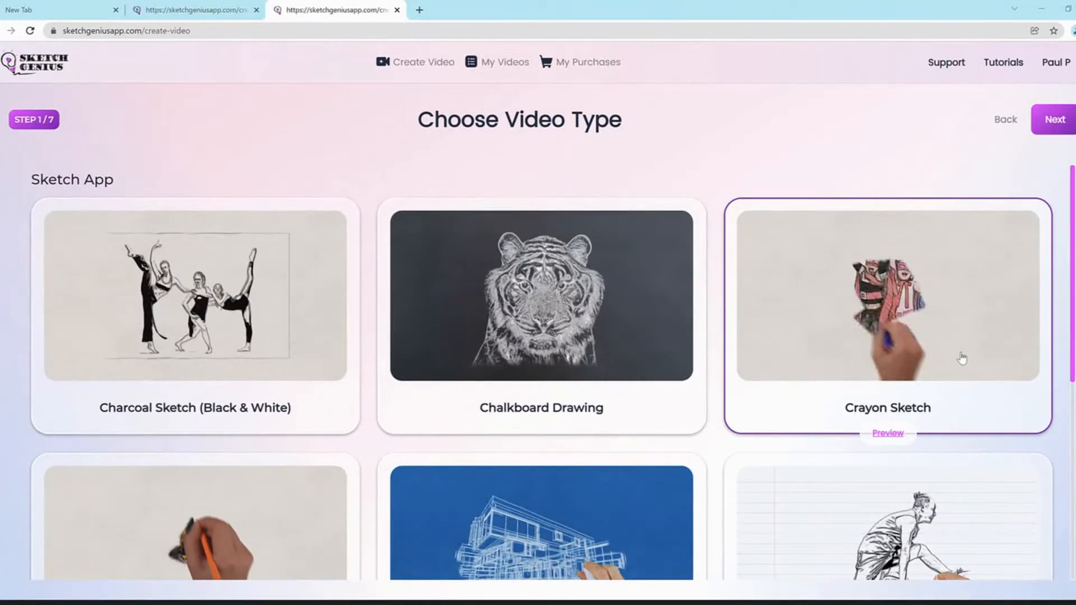
pyautogui.scroll(-2, 225, 443)
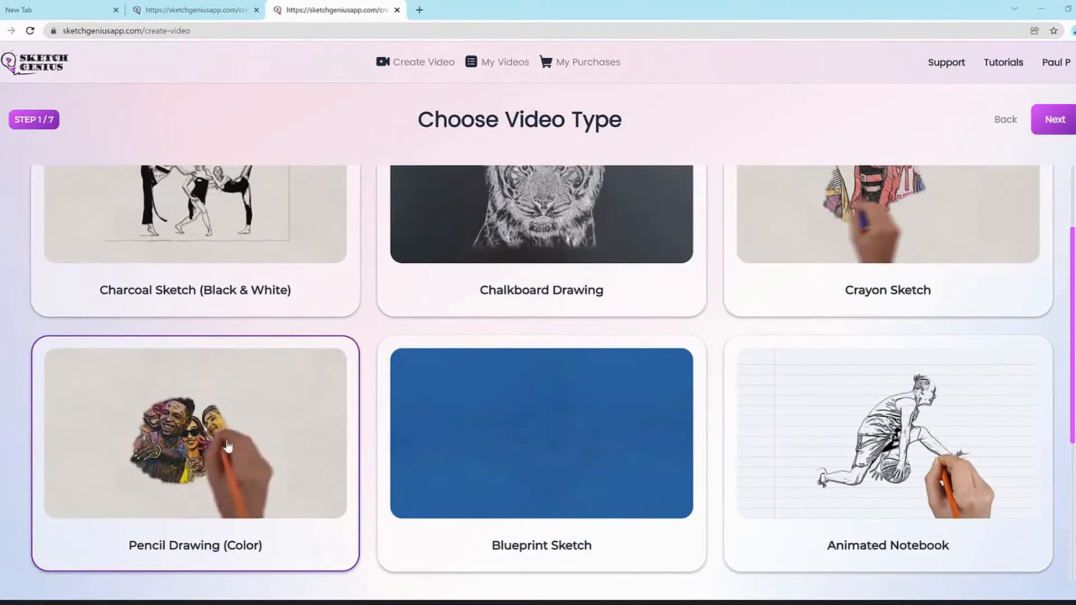
pyautogui.scroll(2, 228, 446)
pyautogui.scroll(-1, 228, 337)
pyautogui.scroll(-2, 228, 336)
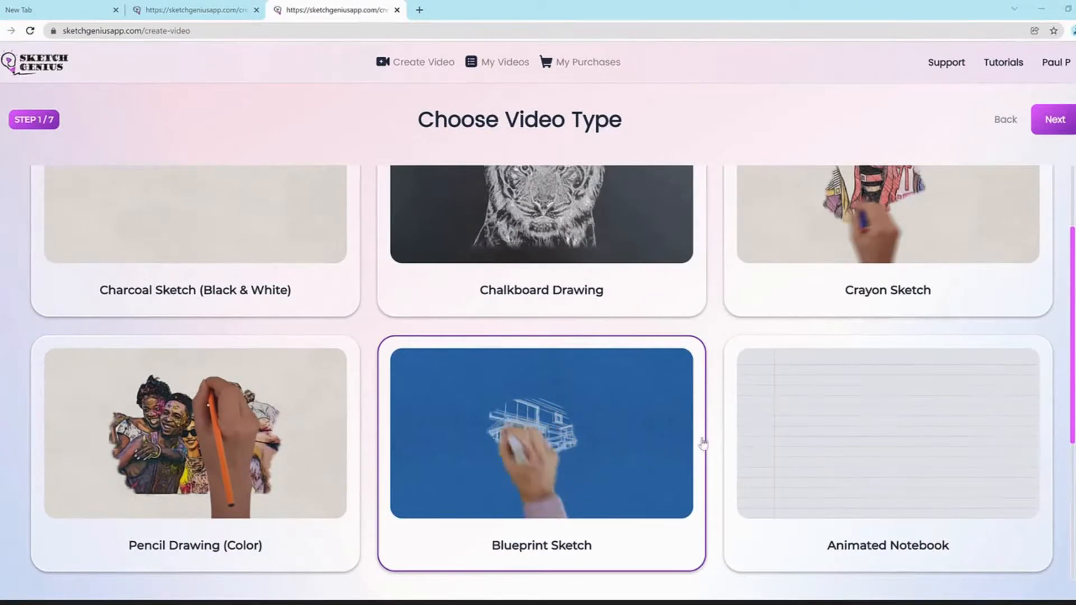
pyautogui.moveTo(879, 415)
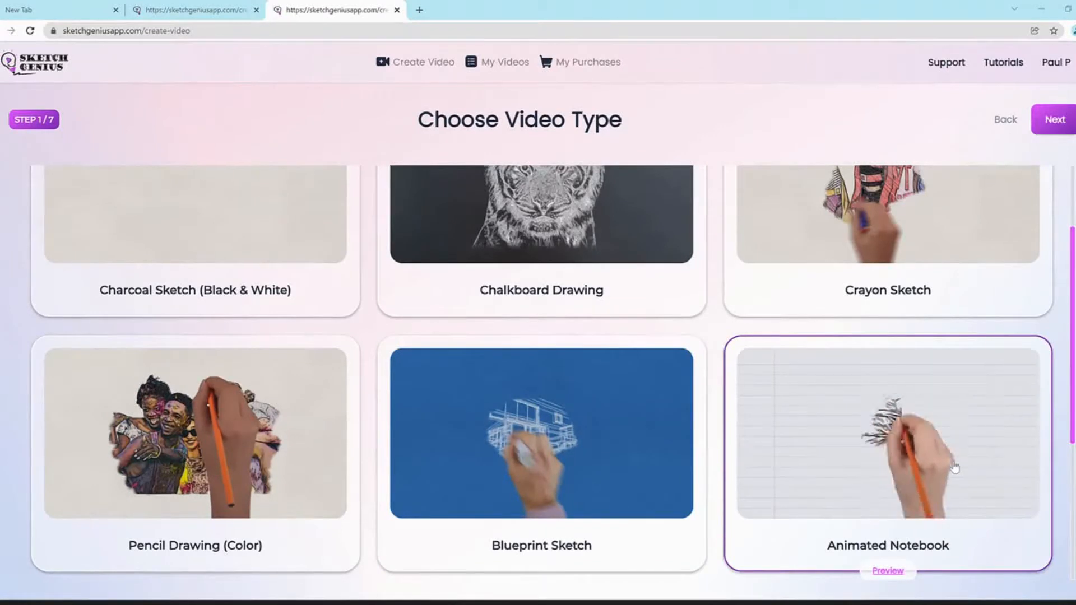
pyautogui.scroll(-1, 953, 468)
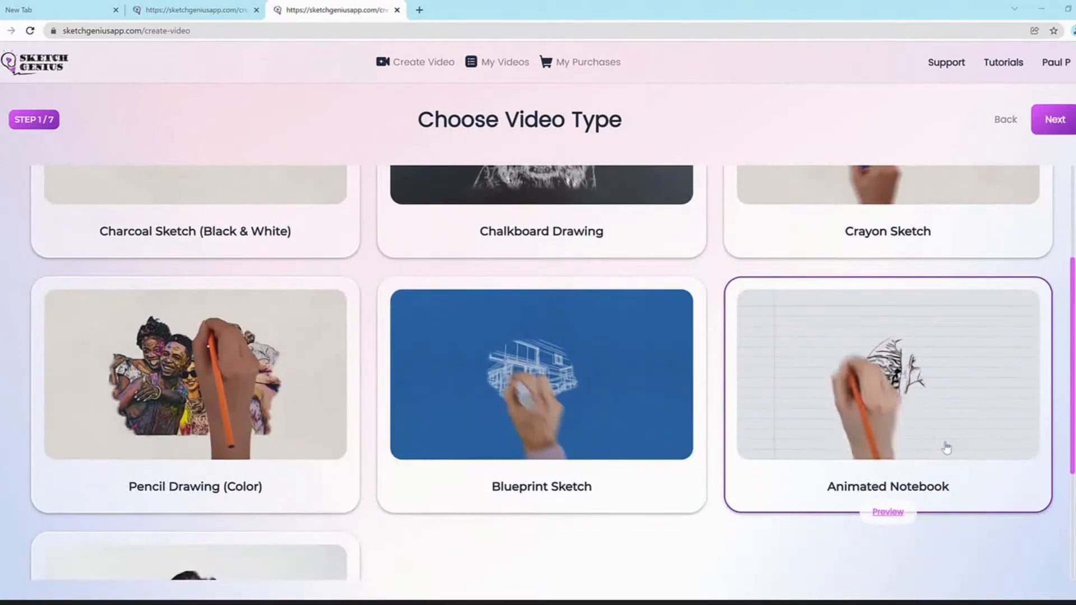
pyautogui.scroll(-2, 946, 448)
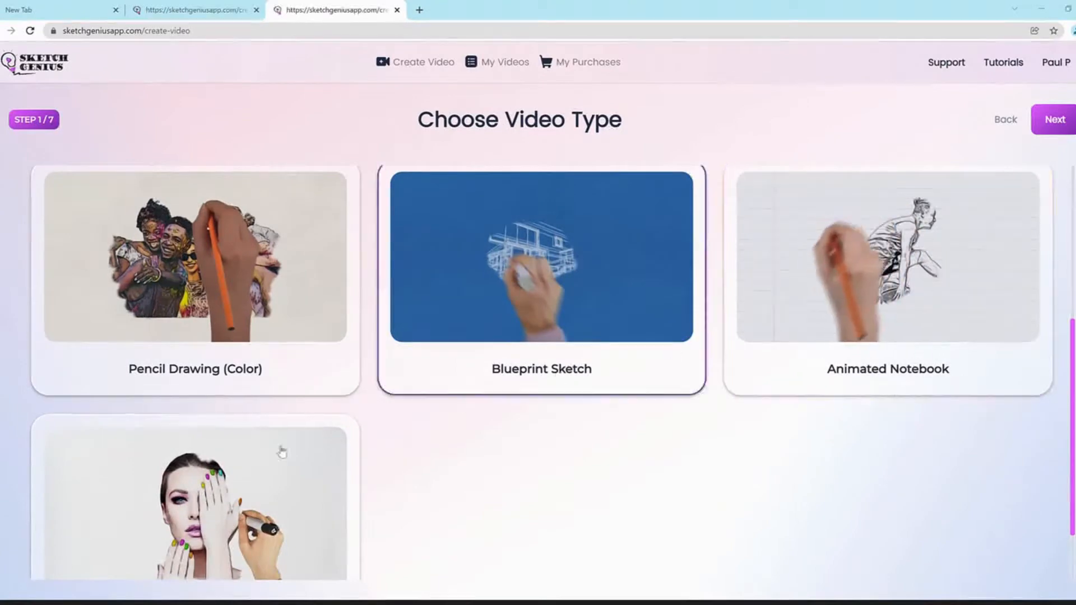
pyautogui.scroll(-1, 282, 452)
pyautogui.click(269, 452)
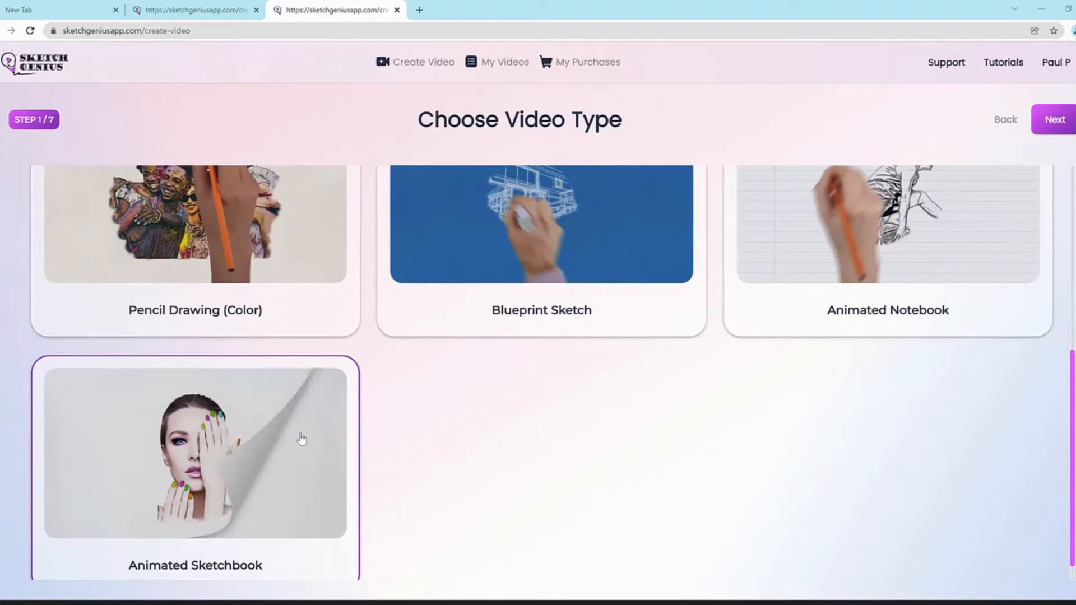
pyautogui.scroll(5, 301, 440)
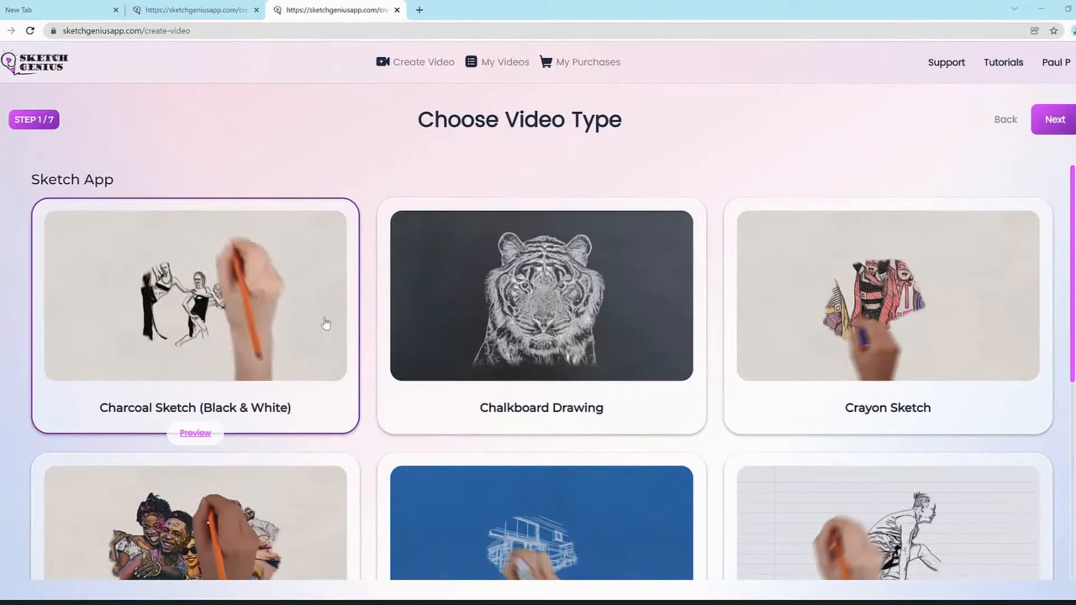
# Choose the Pencil Drawing (Color) video type with the Pencil (Color) Female 1 template and proceed to the voice settings
pyautogui.scroll(-2, 325, 323)
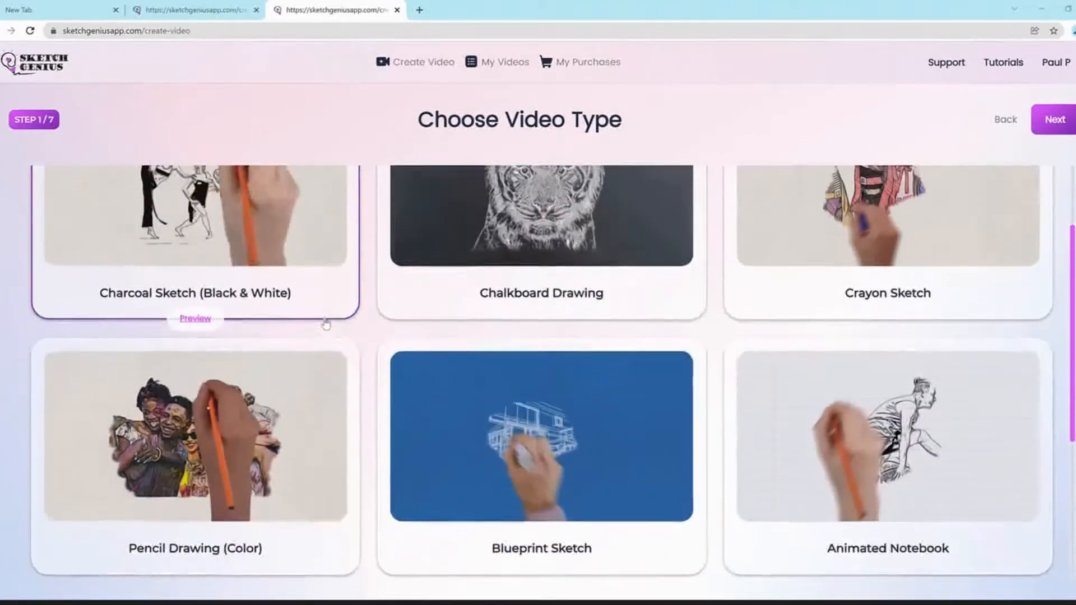
pyautogui.click(247, 434)
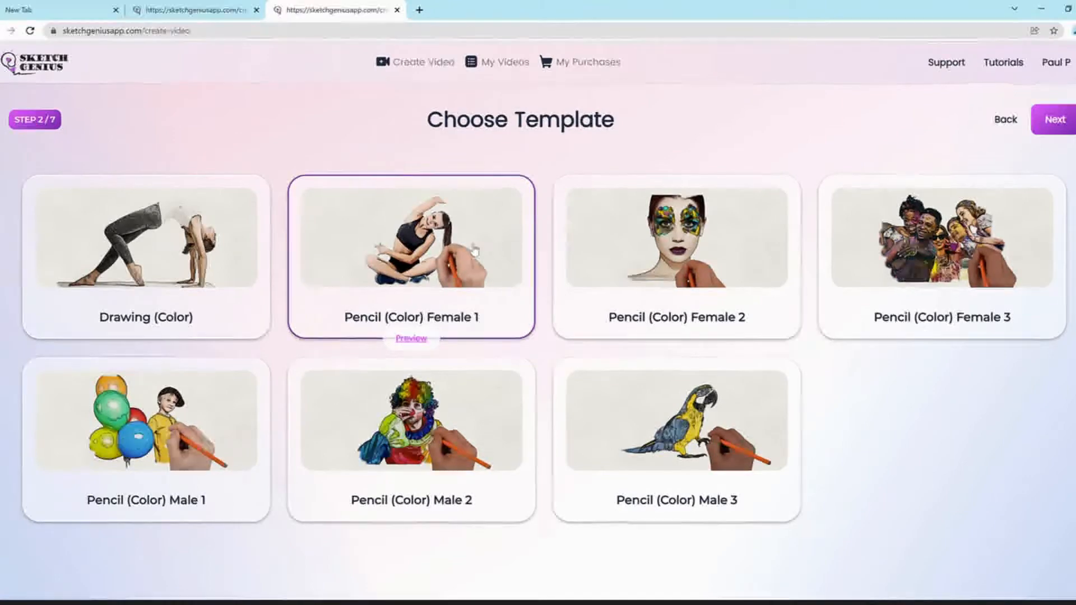
pyautogui.click(474, 250)
pyautogui.click(1063, 123)
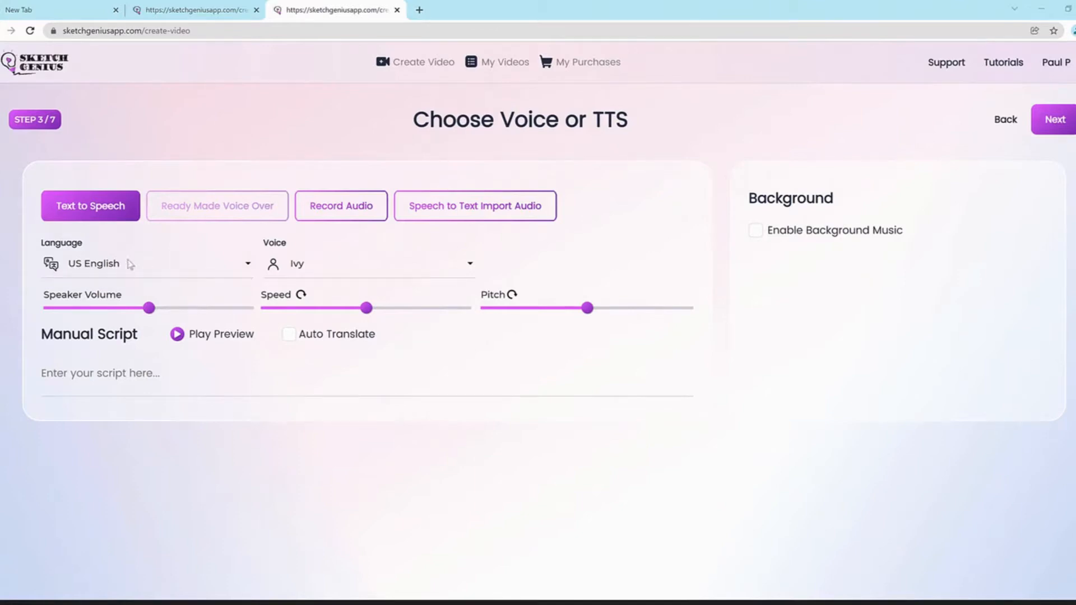
# Set the US English text-to-speech voice to Henry and paste the script about selling or renting a home as the manual script
pyautogui.click(169, 271)
pyautogui.scroll(-10, 201, 372)
pyautogui.scroll(10, 158, 361)
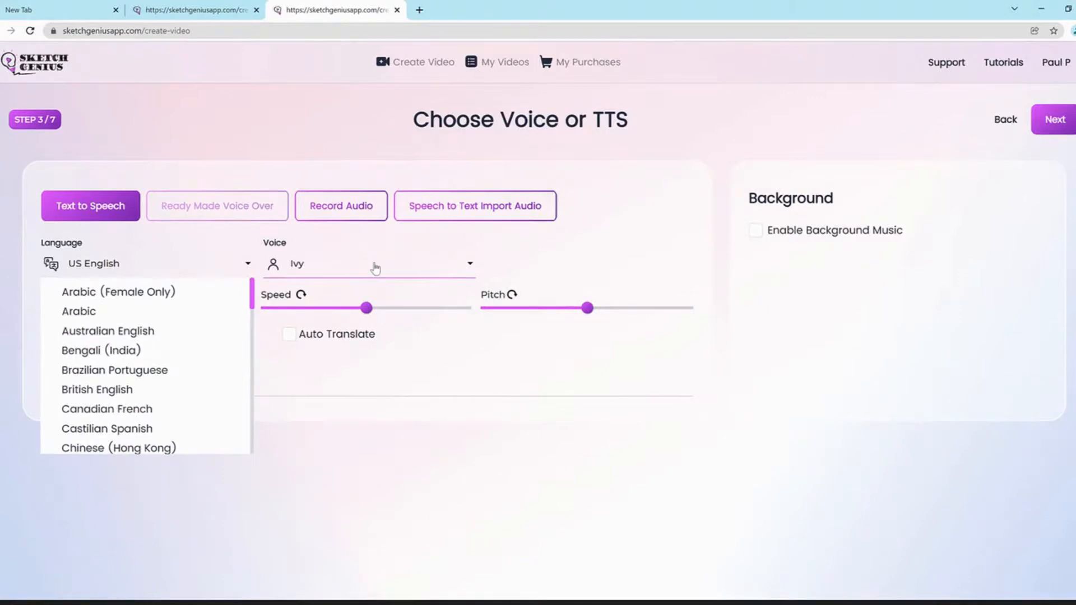
pyautogui.click(375, 269)
pyautogui.scroll(-5, 390, 345)
pyautogui.scroll(3, 390, 342)
pyautogui.scroll(-3, 391, 342)
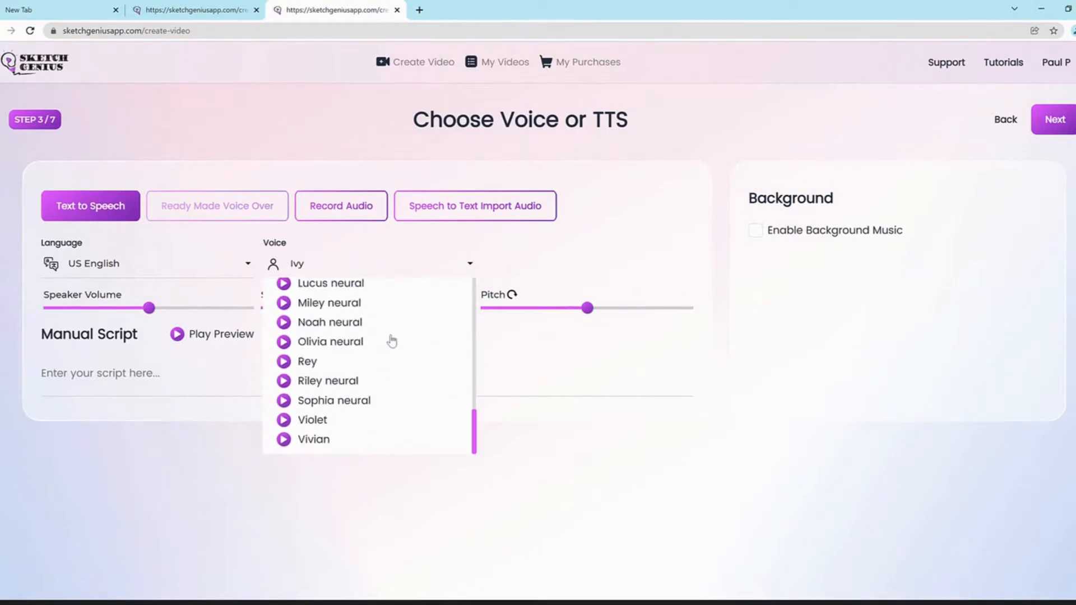
pyautogui.scroll(2, 391, 341)
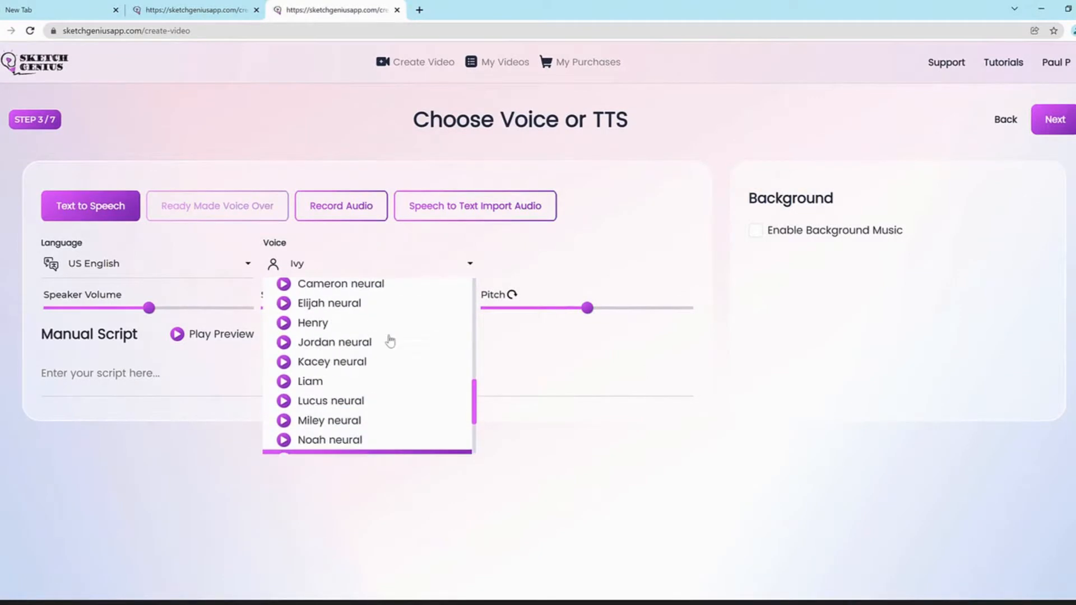
pyautogui.scroll(1, 361, 366)
pyautogui.click(365, 379)
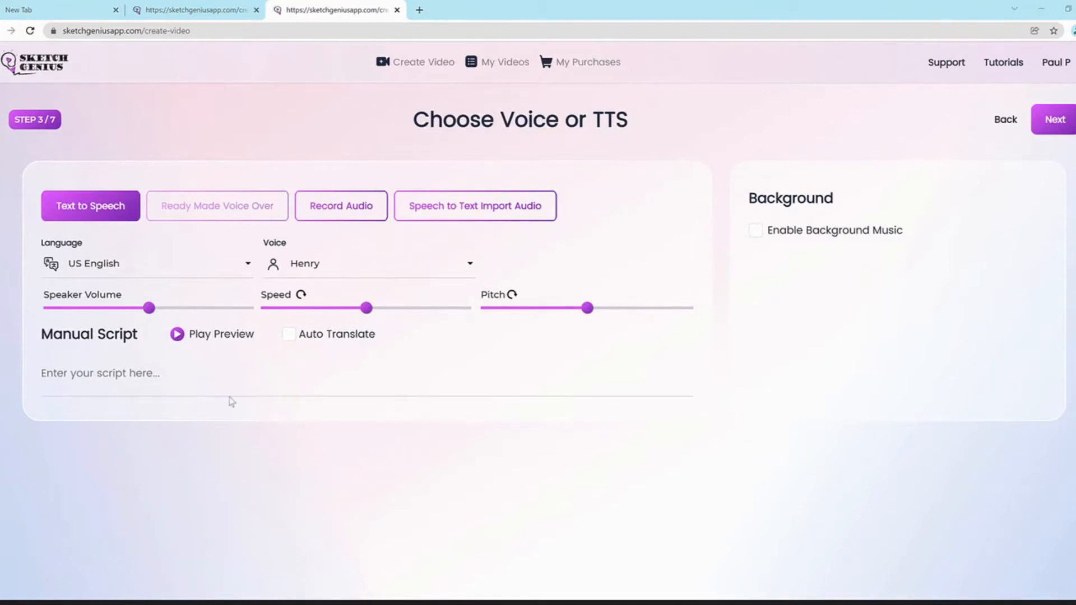
pyautogui.rightClick(227, 374)
pyautogui.click(280, 470)
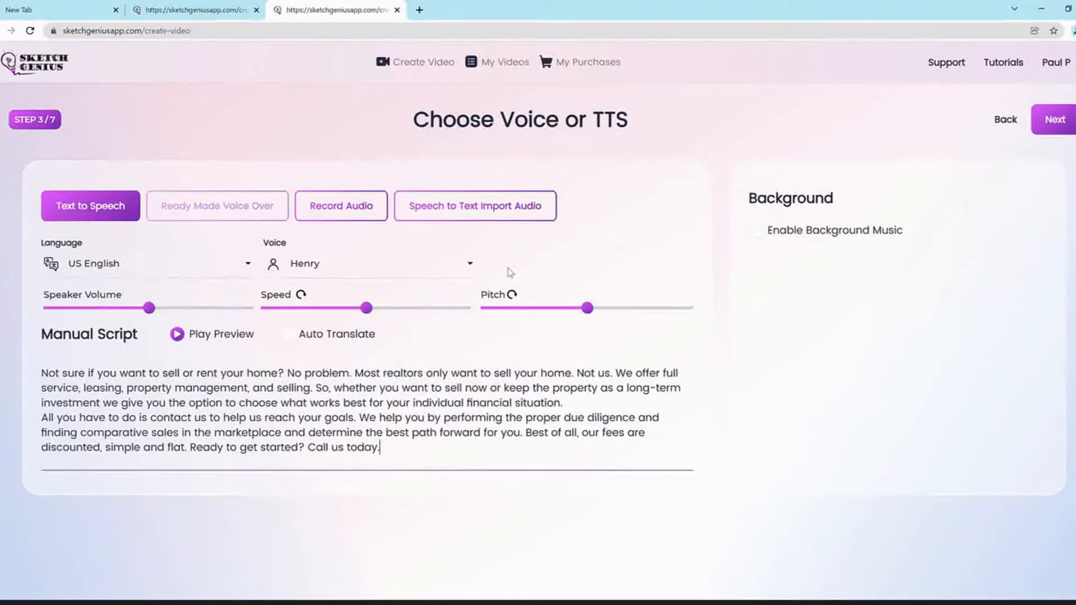
# Look over the Record Audio and Speech to Text Import Audio options, including the languages offered for imported audio
pyautogui.click(351, 220)
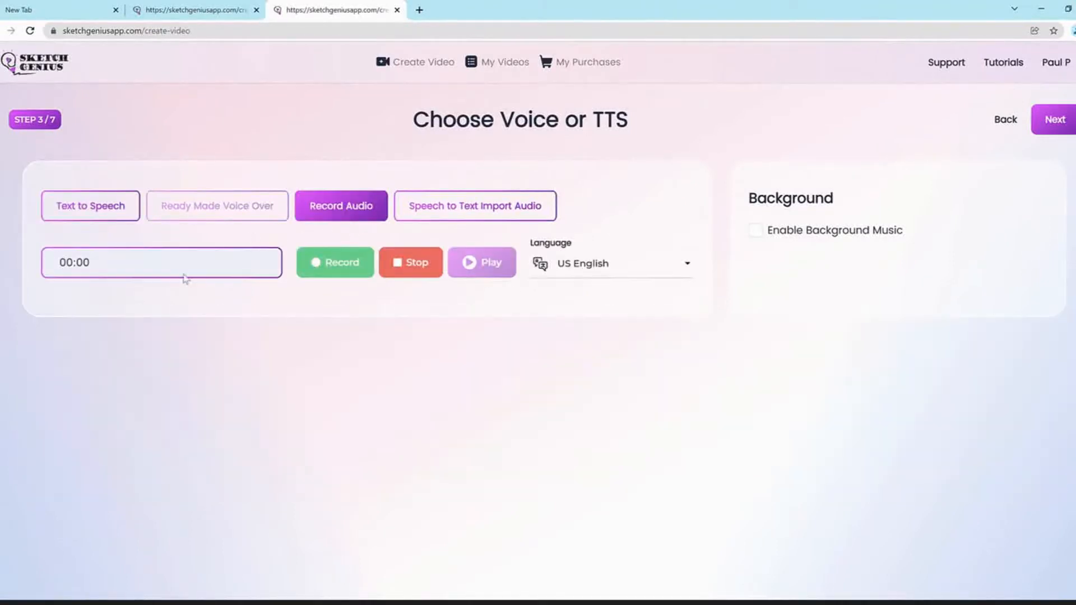
pyautogui.click(488, 214)
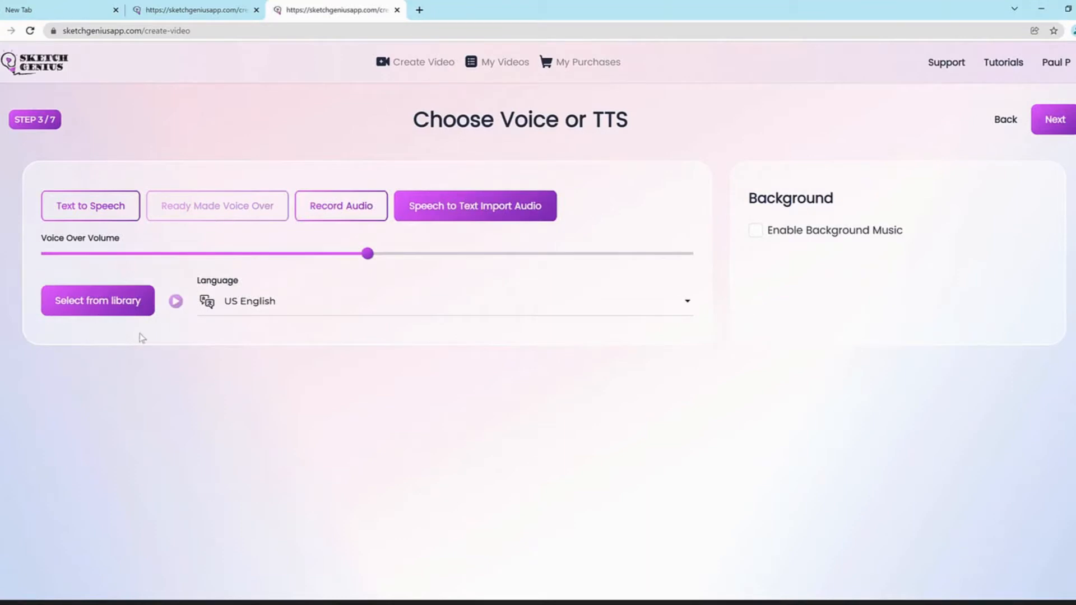
pyautogui.click(317, 307)
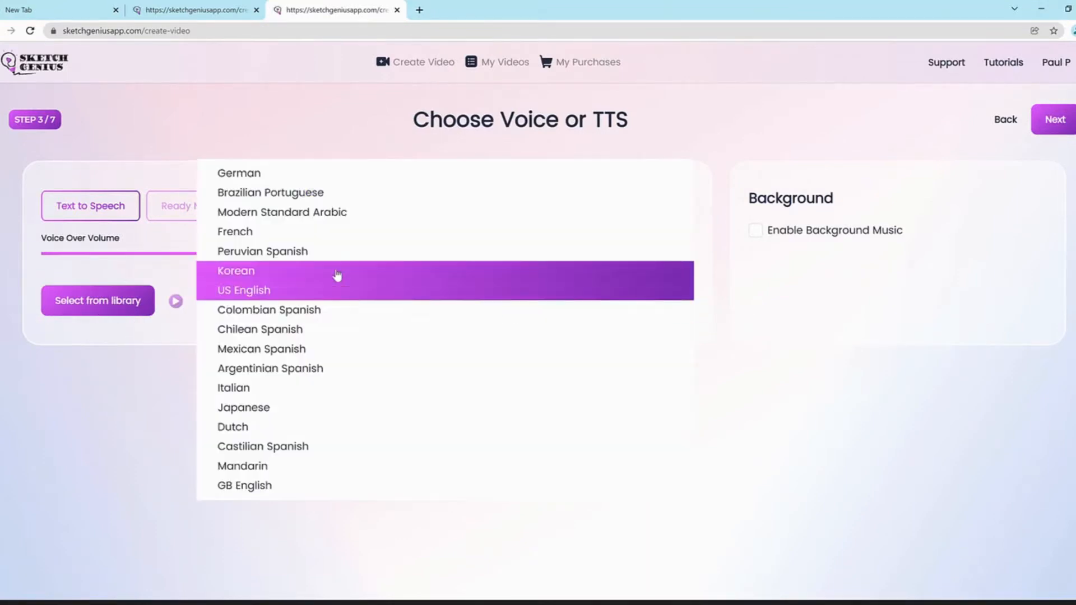
pyautogui.click(891, 362)
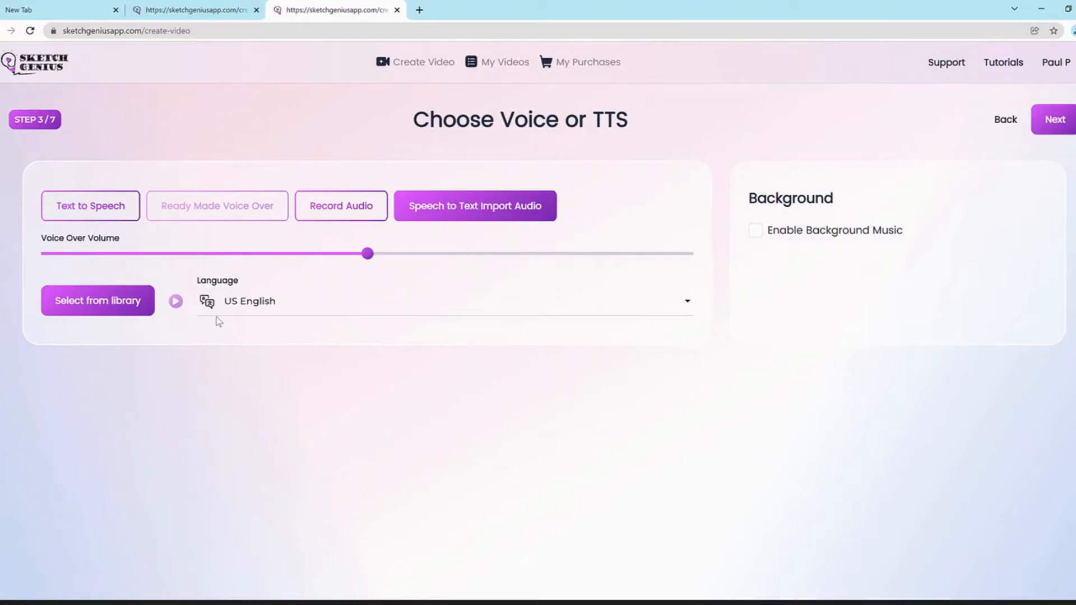
# Return to Text to Speech and enter the manual script beginning "Not sure if you want to sell or rent your home?"
pyautogui.click(82, 220)
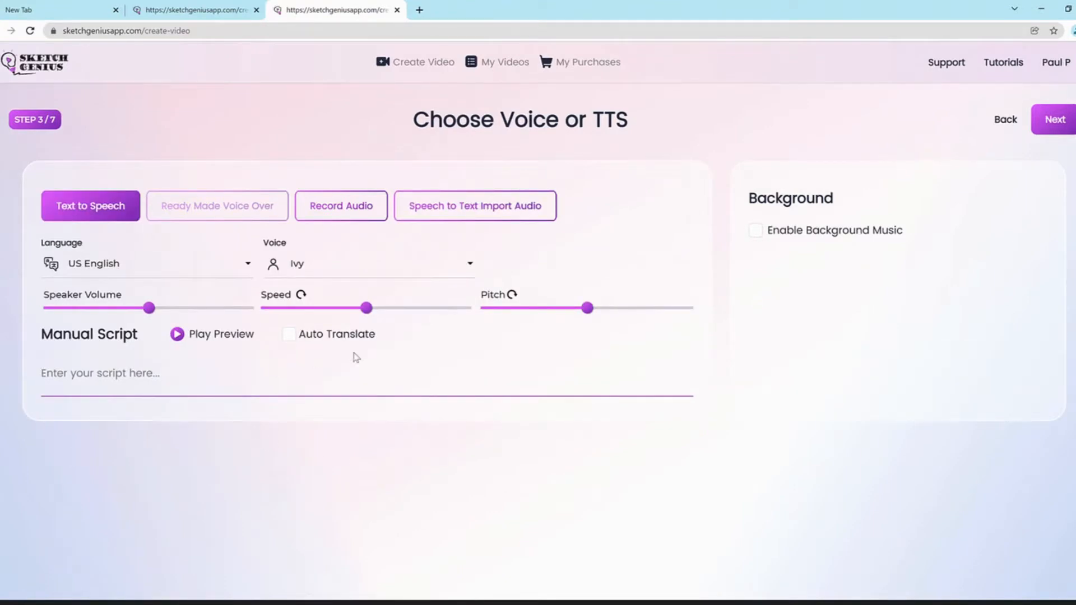
pyautogui.write('Not sure if you want to sell or rent your home? No problem. Most realtors only want to sell your home. Not us. We offer full service, leasing, property management, and selling. So, whether you want to sell now or keep the property as a long-term investment we give you the option to choose what works best for your individual financial situation. All you have to do is contact us to help us reach your goals. We help you by performing the proper due diligence and finding comparative sales in the marketplace and determine the best path forward for you. Best of all our fees are discounted, simple and flat. Ready to get started? Call us today.')
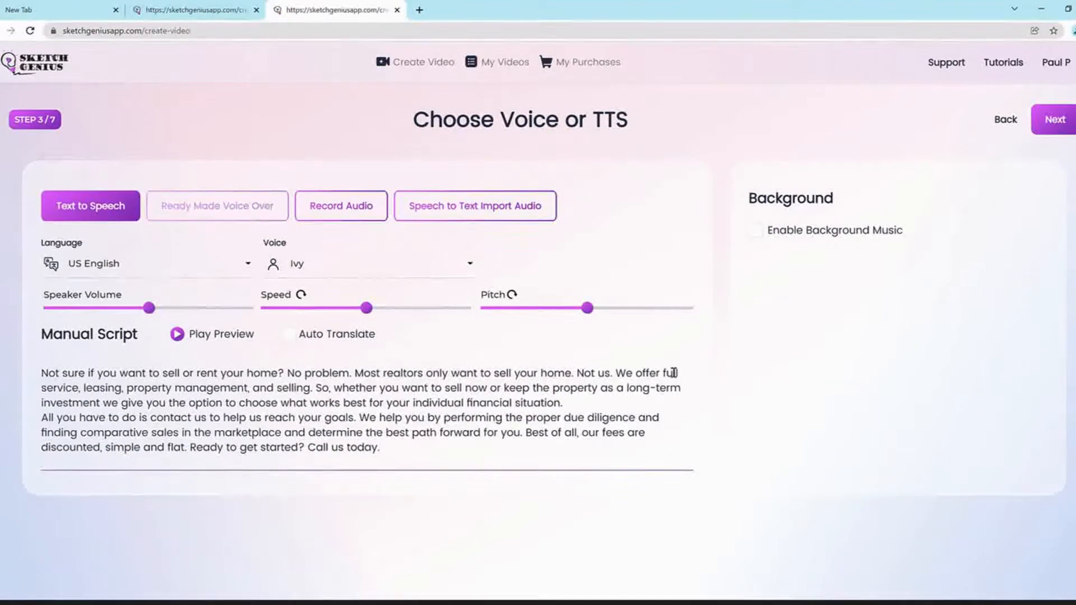
# Enable background music, sample the Wave Synth track and lower the music volume slightly before proceeding to the text positions
pyautogui.click(757, 236)
pyautogui.scroll(-10, 896, 412)
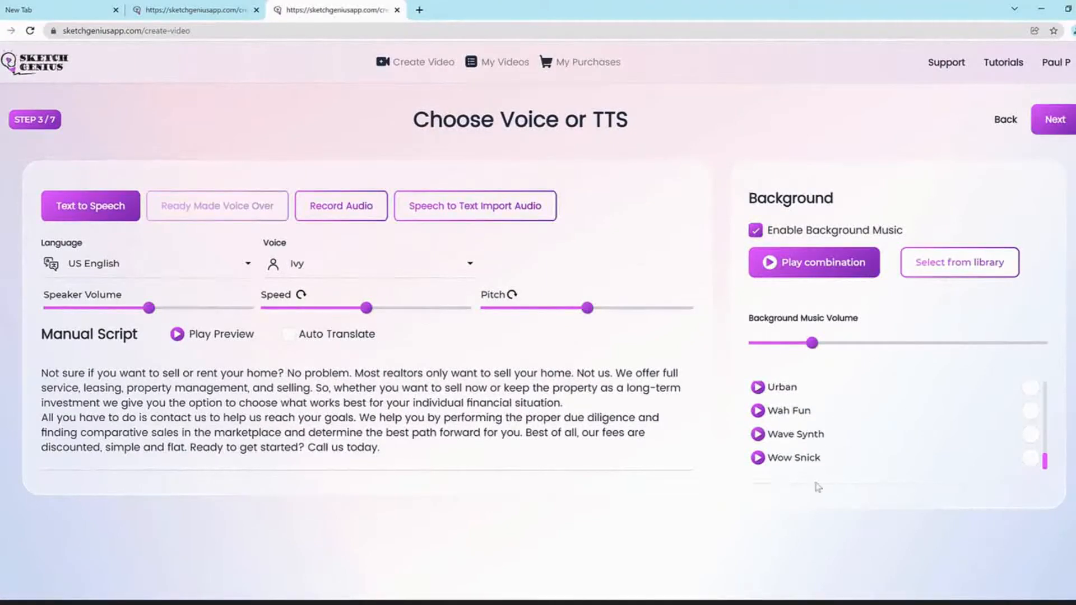
pyautogui.click(757, 435)
pyautogui.click(758, 435)
pyautogui.moveTo(812, 343); pyautogui.dragTo(798, 343)
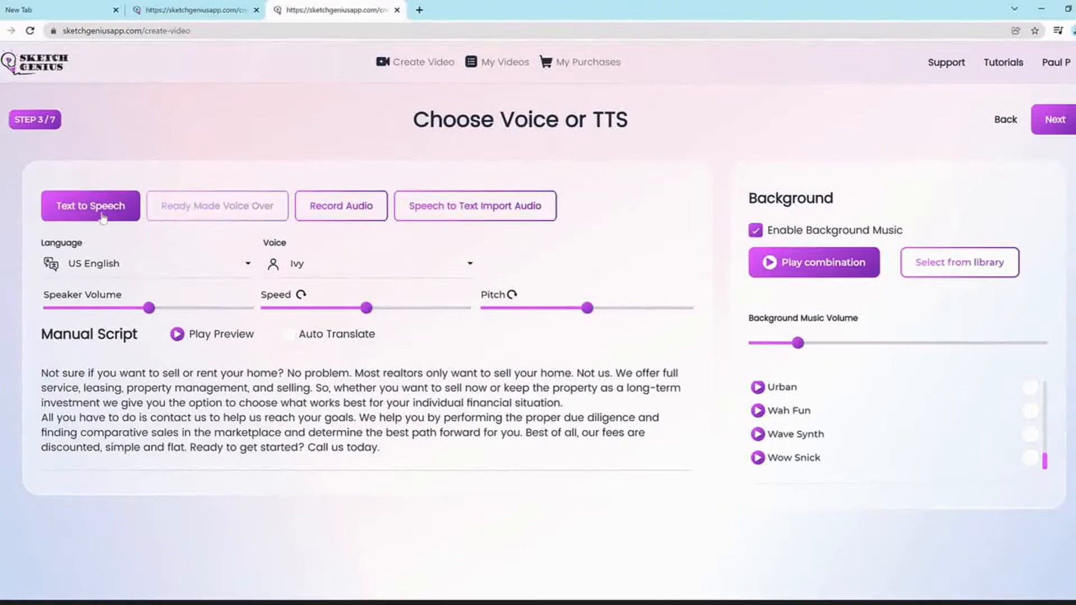
pyautogui.click(1055, 128)
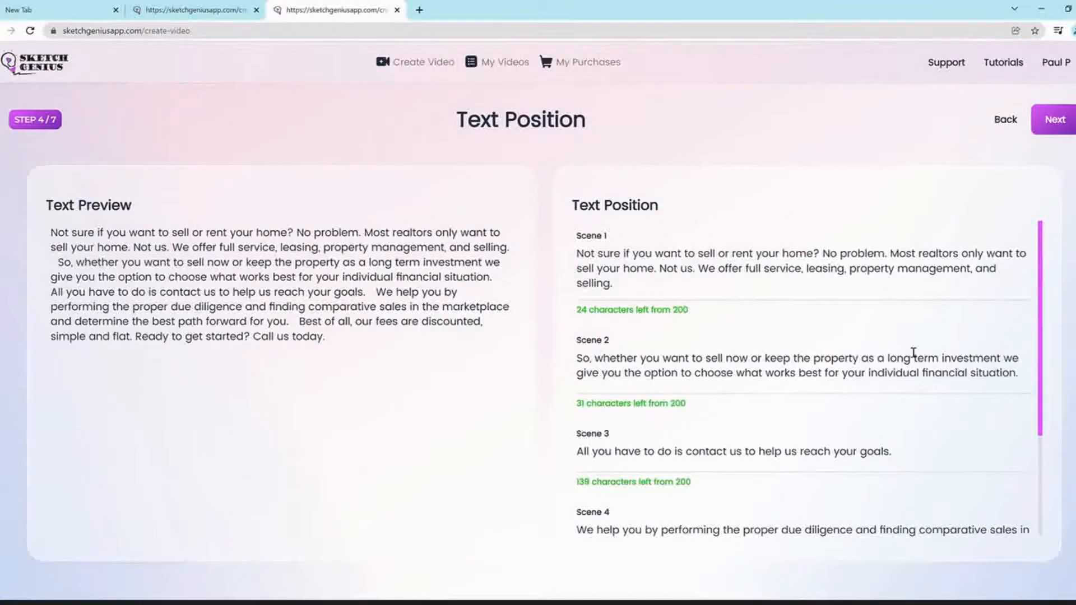
# Delete the sentence "Not us." from the Scene 1 text
pyautogui.scroll(-2, 913, 352)
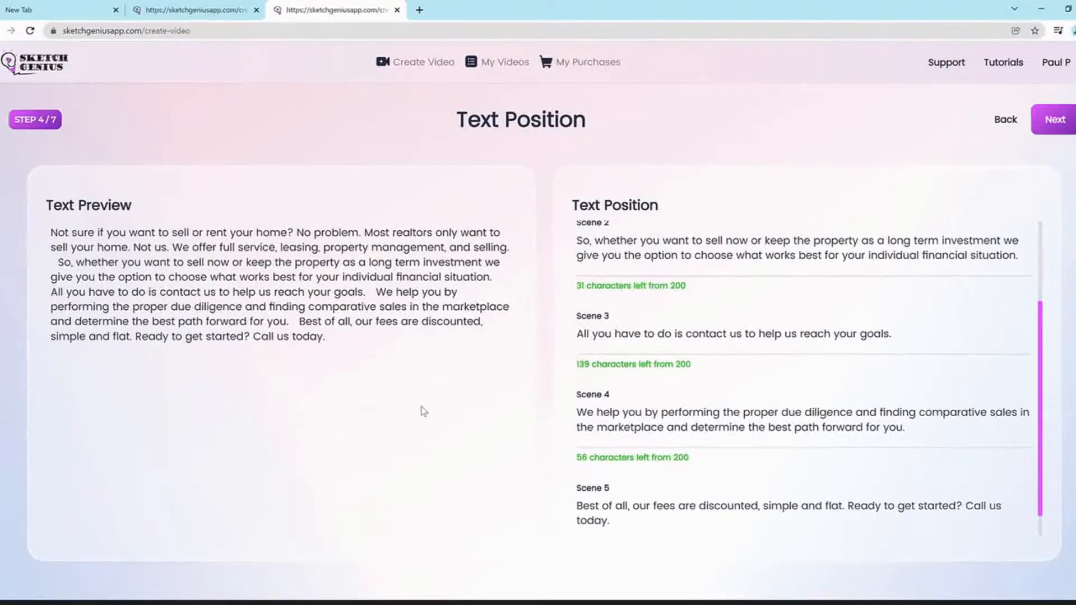
pyautogui.scroll(2, 586, 305)
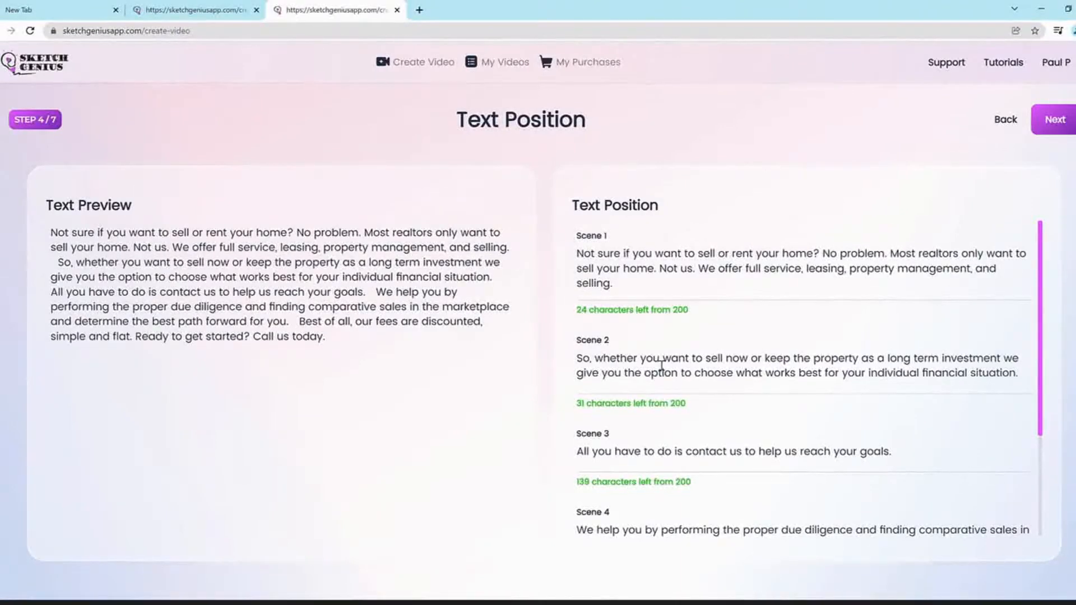
pyautogui.click(637, 286)
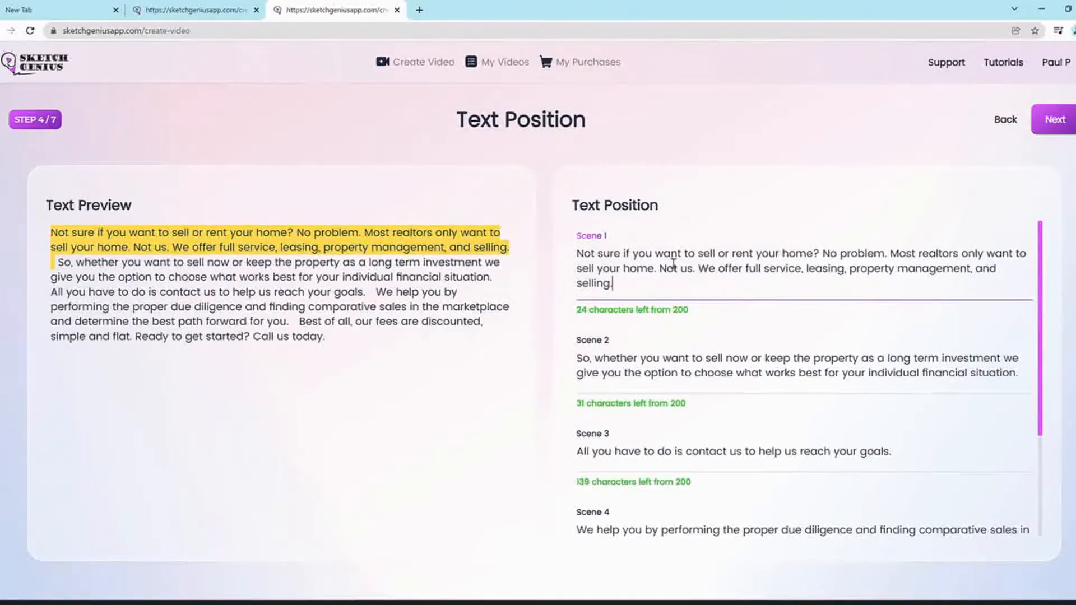
pyautogui.moveTo(699, 270); pyautogui.dragTo(660, 272)
pyautogui.press('BackSpace')
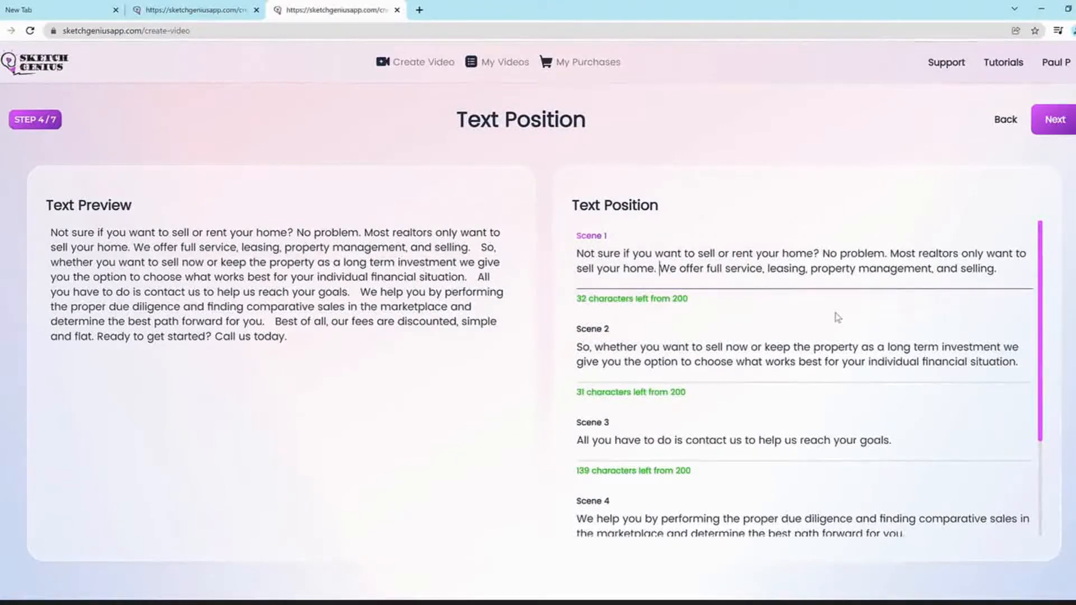
# Check which part of the script belongs to each of Scenes 2 to 5 by highlighting them in the text preview
pyautogui.click(770, 362)
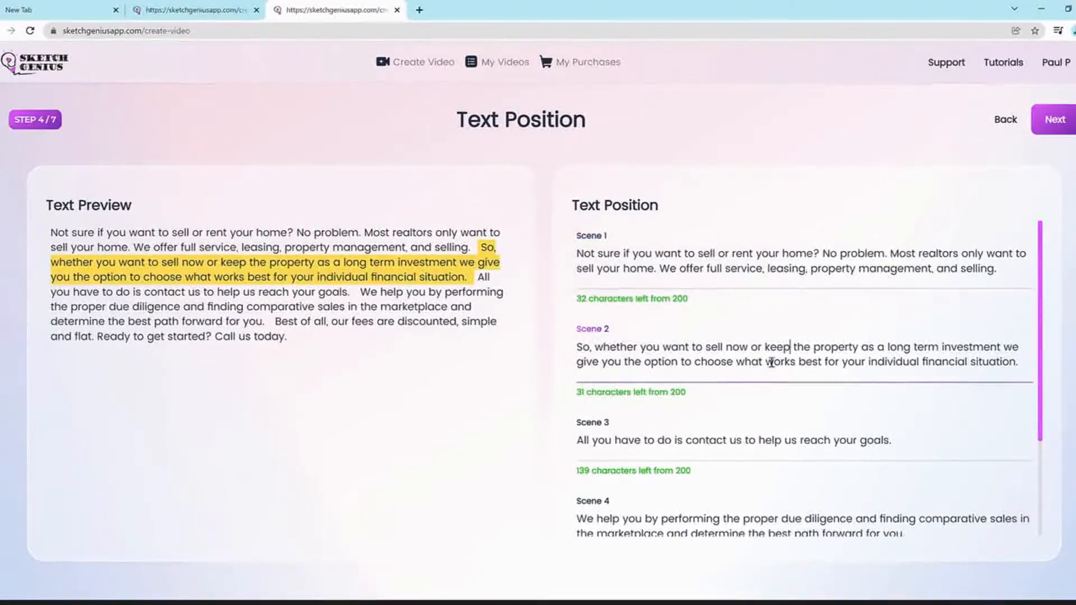
pyautogui.click(785, 440)
pyautogui.scroll(-2, 743, 414)
pyautogui.click(744, 415)
pyautogui.scroll(-1, 753, 474)
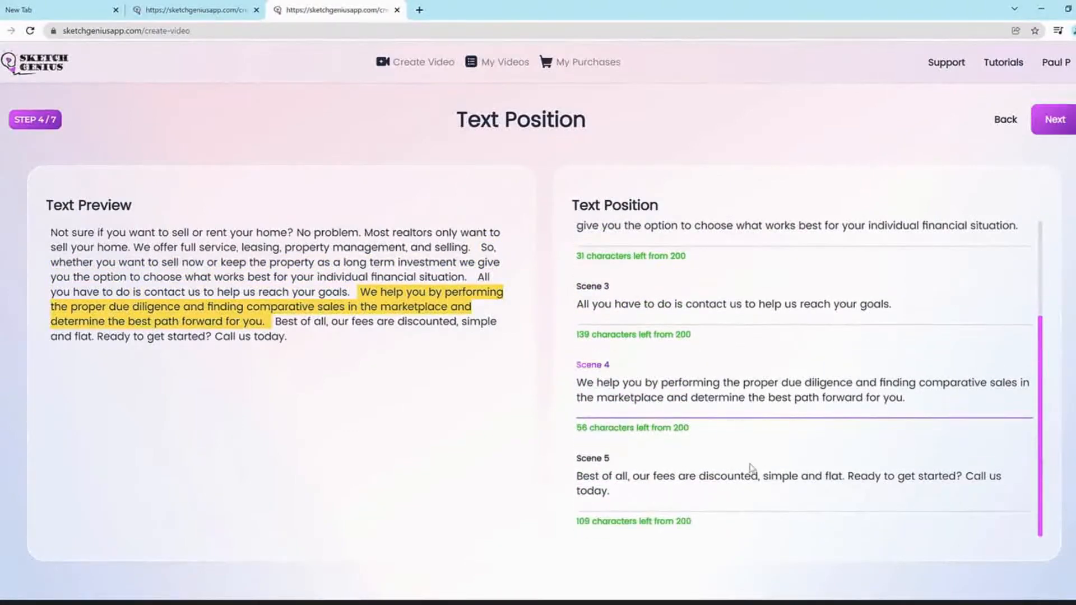
pyautogui.click(794, 454)
pyautogui.click(790, 477)
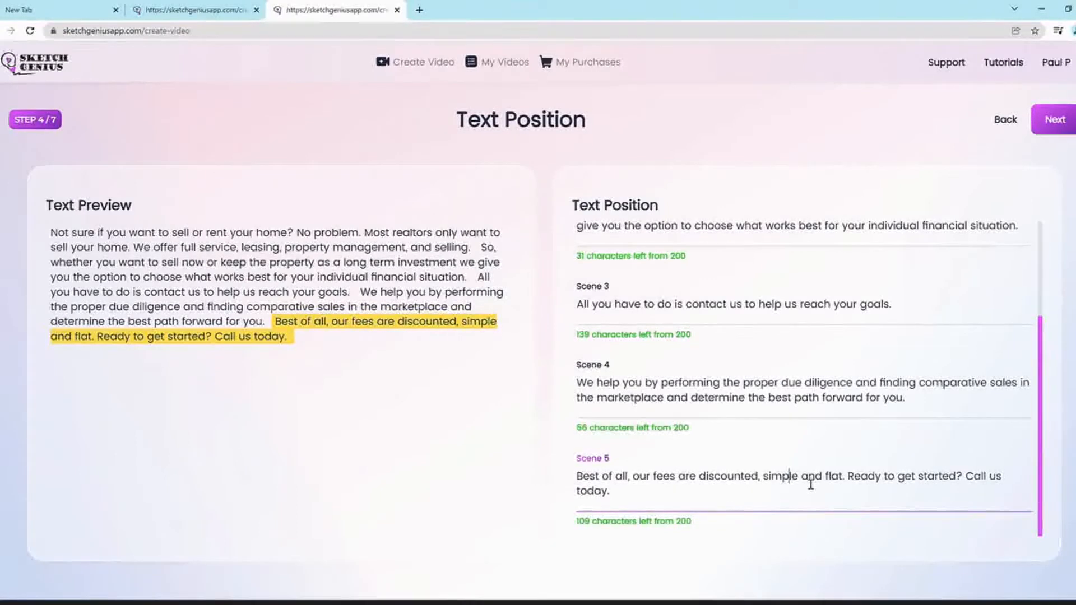
# Accept the scene text positions, continue to the video settings and enable subtitles
pyautogui.click(741, 382)
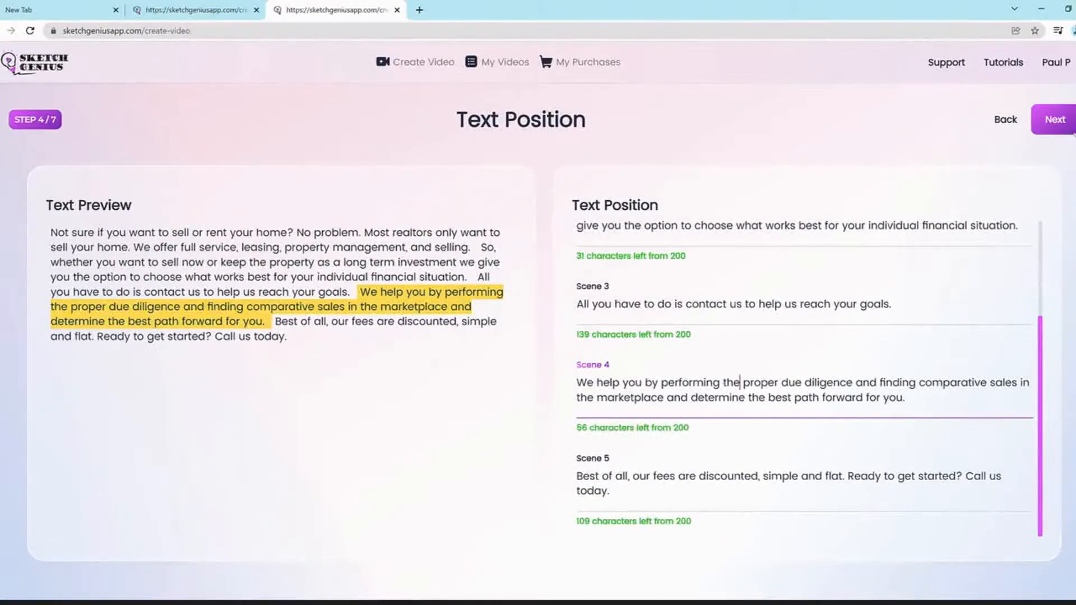
pyautogui.click(1056, 119)
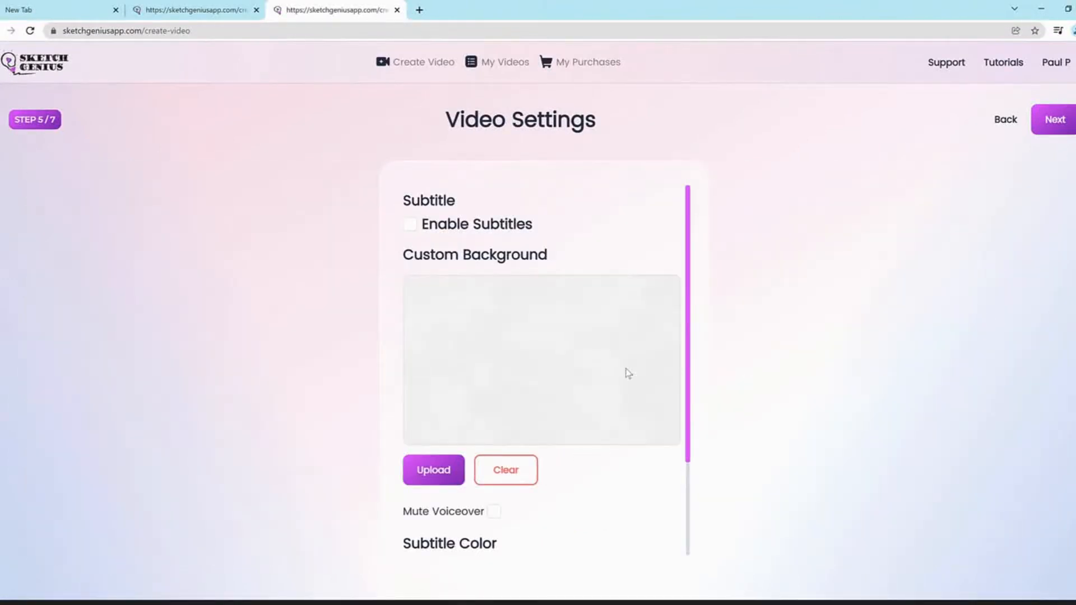
pyautogui.click(410, 226)
# Review the subtitle color, subtitle box color, mute voiceover and custom background options in the video settings
pyautogui.scroll(-2, 496, 230)
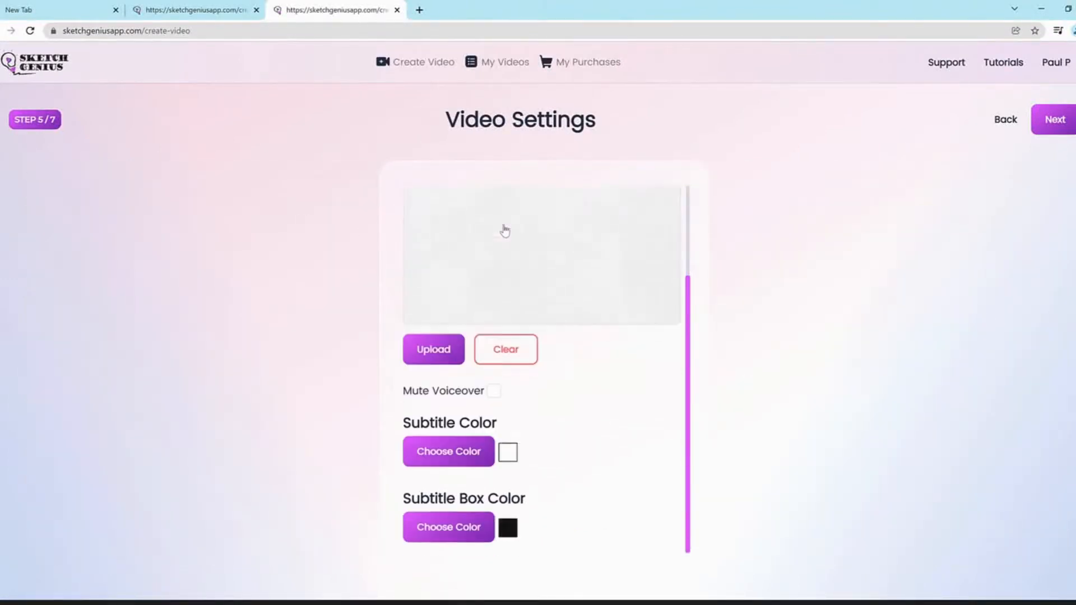
pyautogui.moveTo(442, 493); pyautogui.dragTo(538, 493)
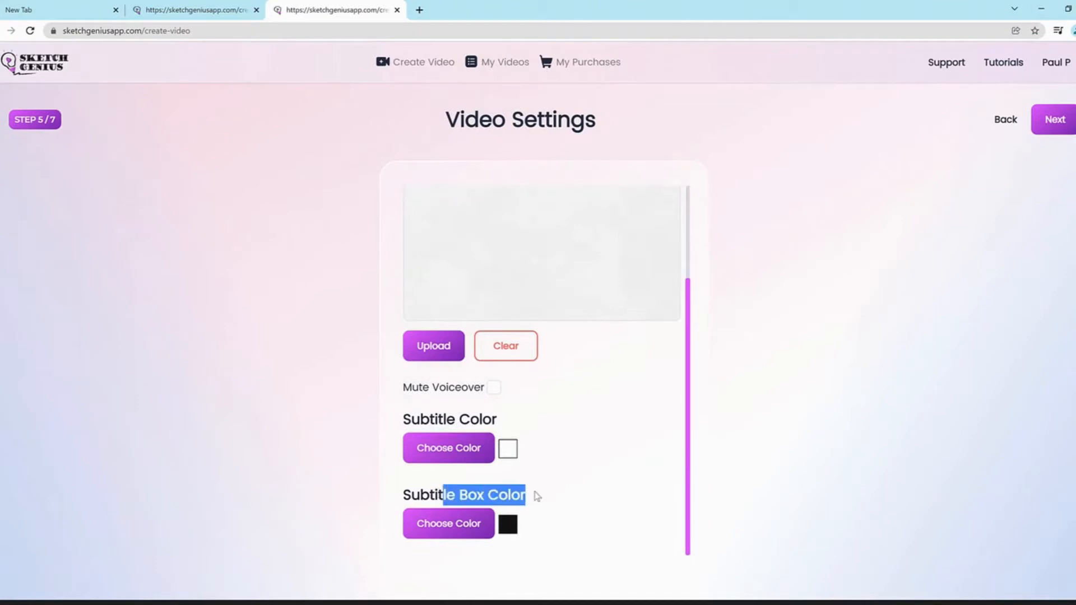
pyautogui.click(544, 490)
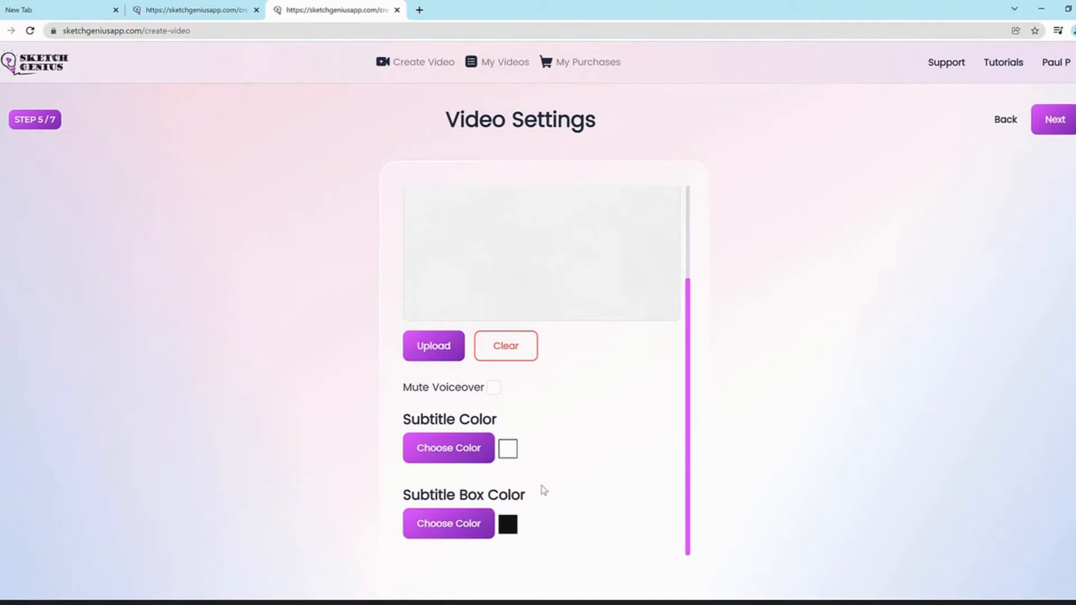
pyautogui.scroll(1, 540, 487)
pyautogui.moveTo(440, 446); pyautogui.dragTo(550, 454)
pyautogui.click(515, 455)
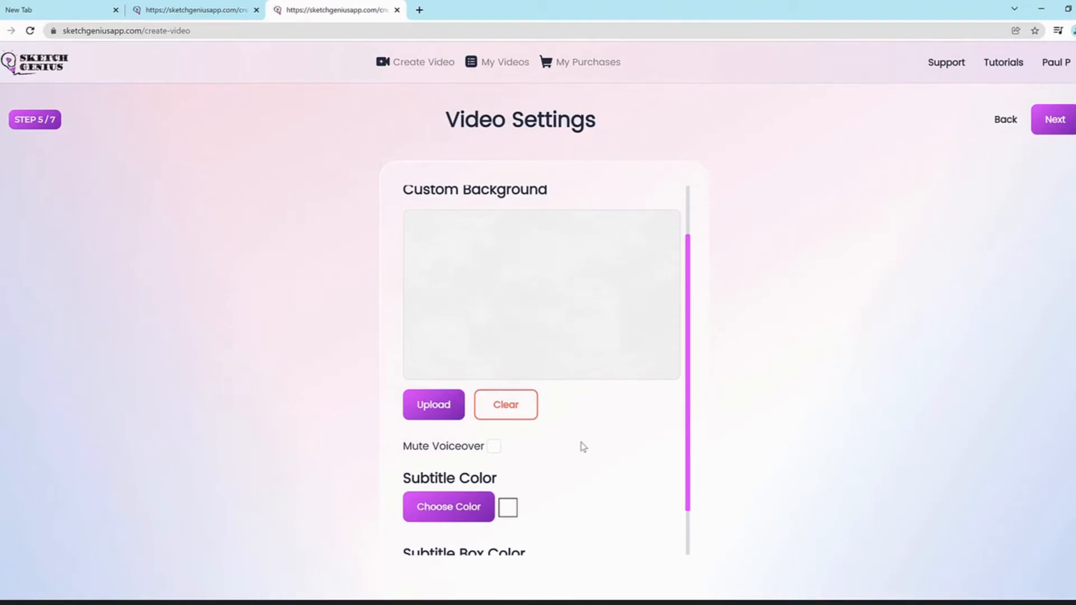
pyautogui.scroll(1, 582, 446)
pyautogui.moveTo(414, 259); pyautogui.dragTo(606, 246)
pyautogui.click(609, 249)
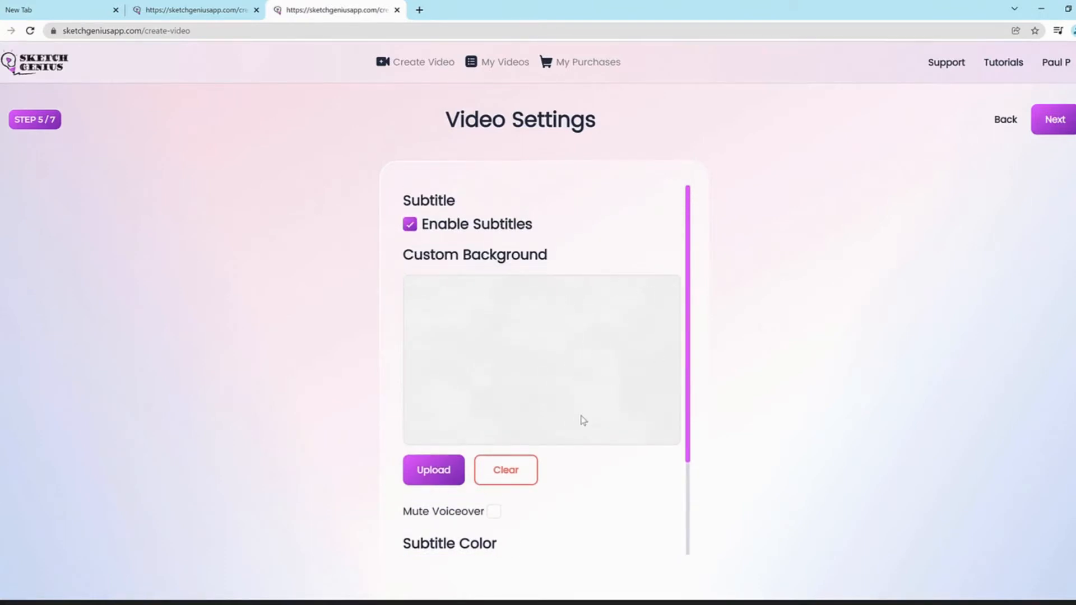
# Continue to the Create Your Video stage and open the AI image suggestions for Scene 1
pyautogui.click(1067, 126)
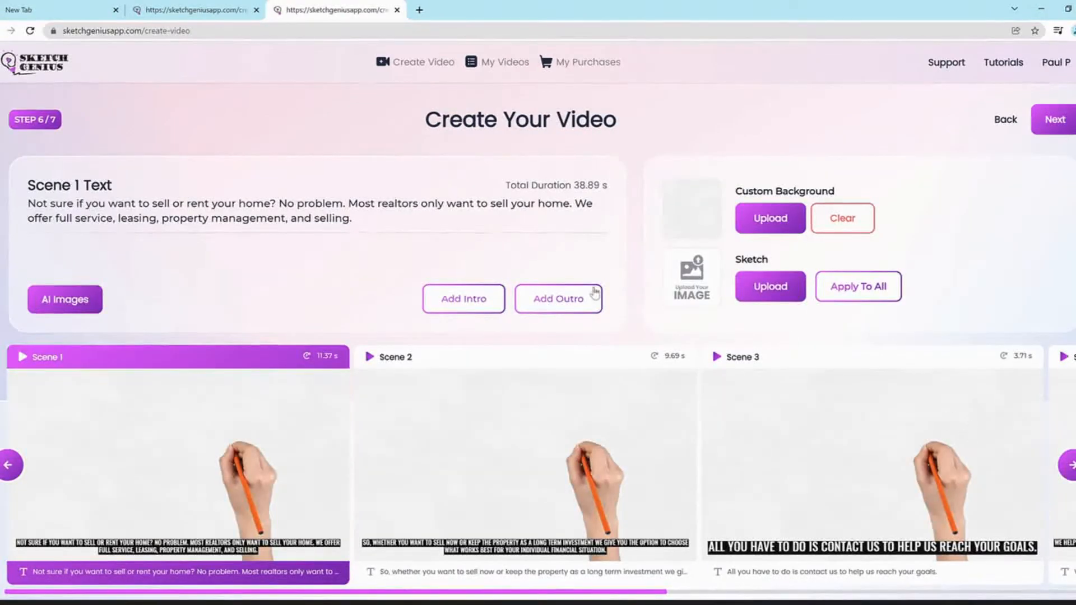
pyautogui.moveTo(613, 599); pyautogui.dragTo(413, 598)
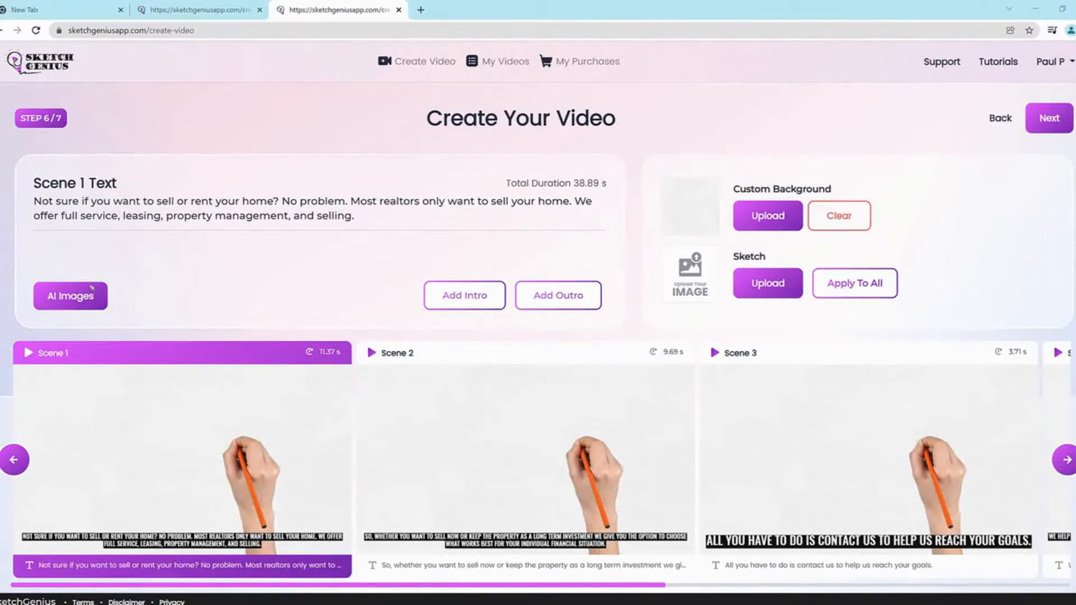
pyautogui.moveTo(97, 264)
pyautogui.mouseDown()
pyautogui.moveTo(38, 313)
pyautogui.moveTo(51, 287)
pyautogui.mouseUp()
pyautogui.click(91, 304)
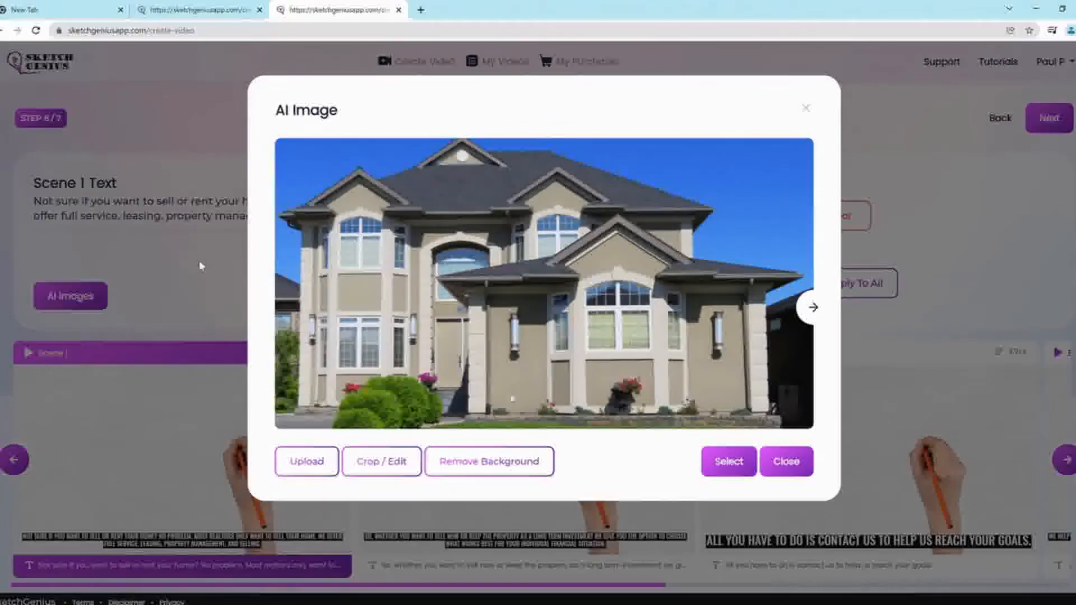
# Choose the white house with the small front porch among the suggestions, remove its background and use it as Scene 1's sketch
pyautogui.click(812, 307)
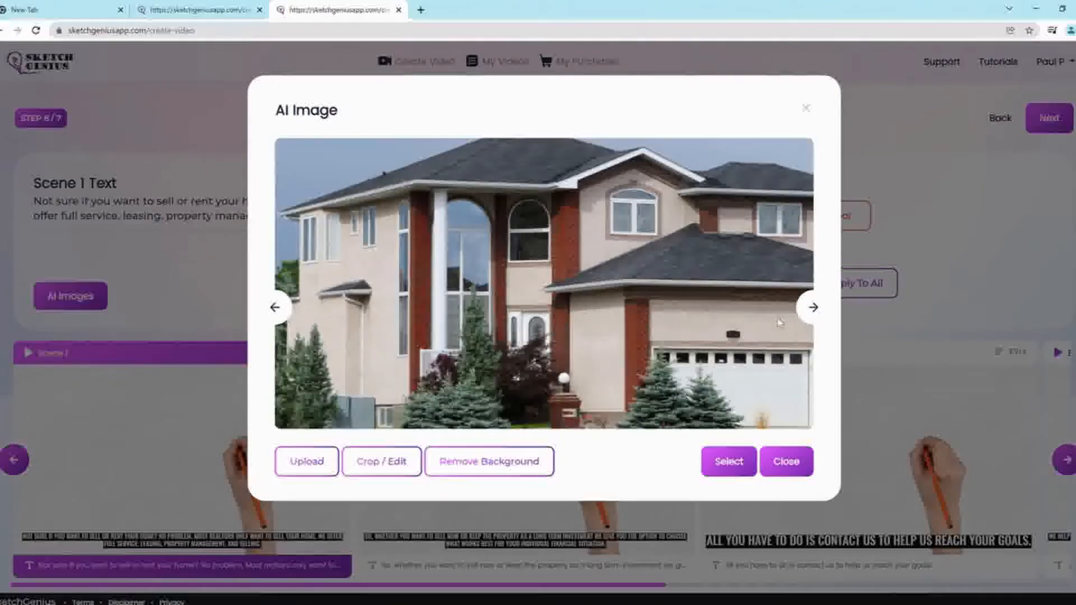
pyautogui.click(812, 308)
pyautogui.click(812, 308)
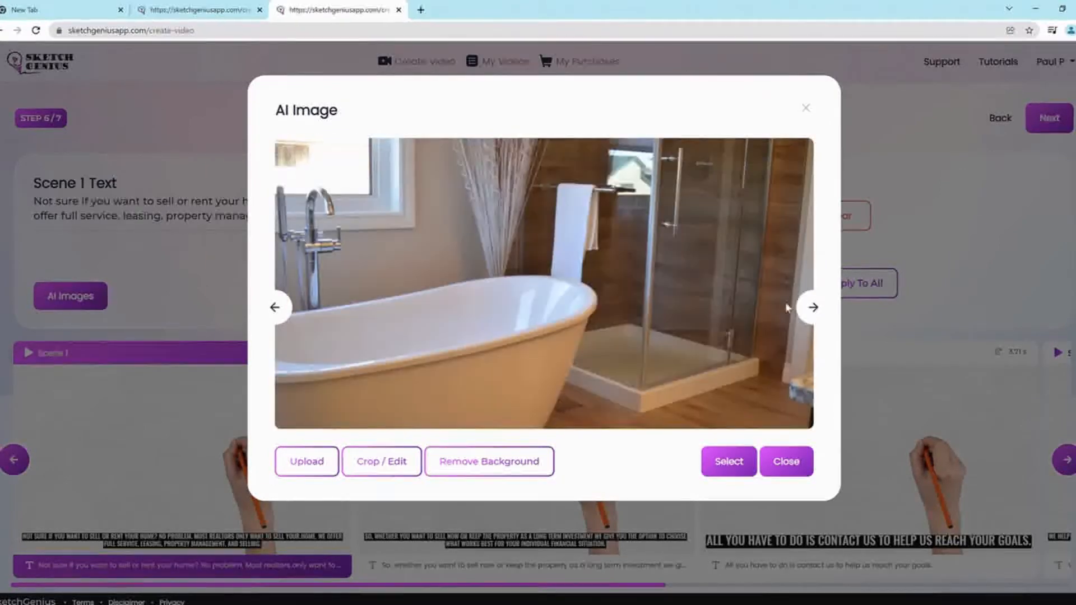
pyautogui.click(814, 308)
pyautogui.click(815, 310)
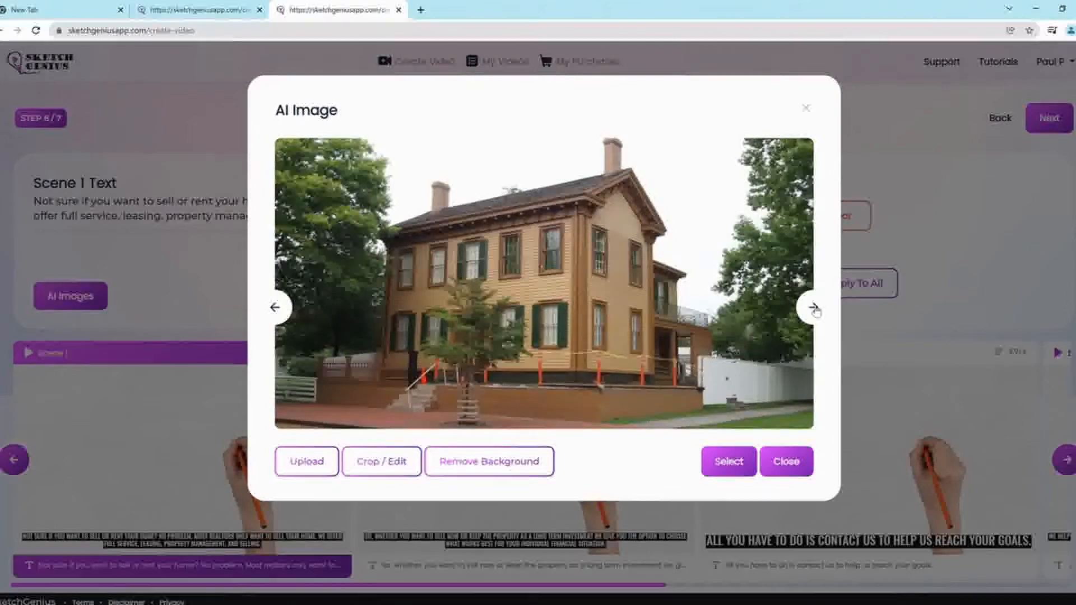
pyautogui.click(821, 315)
pyautogui.click(817, 312)
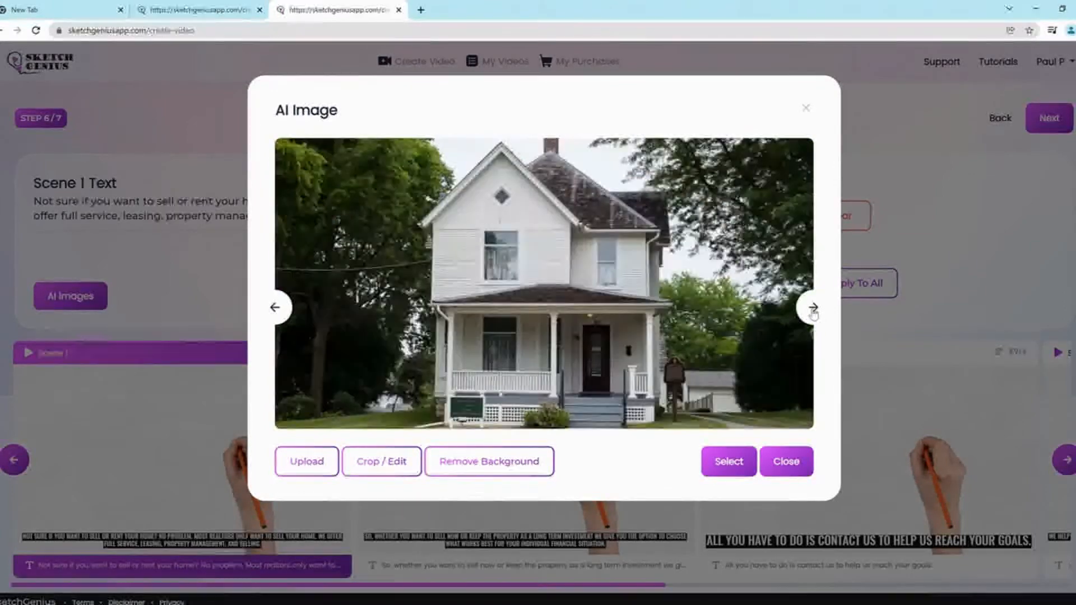
pyautogui.click(282, 308)
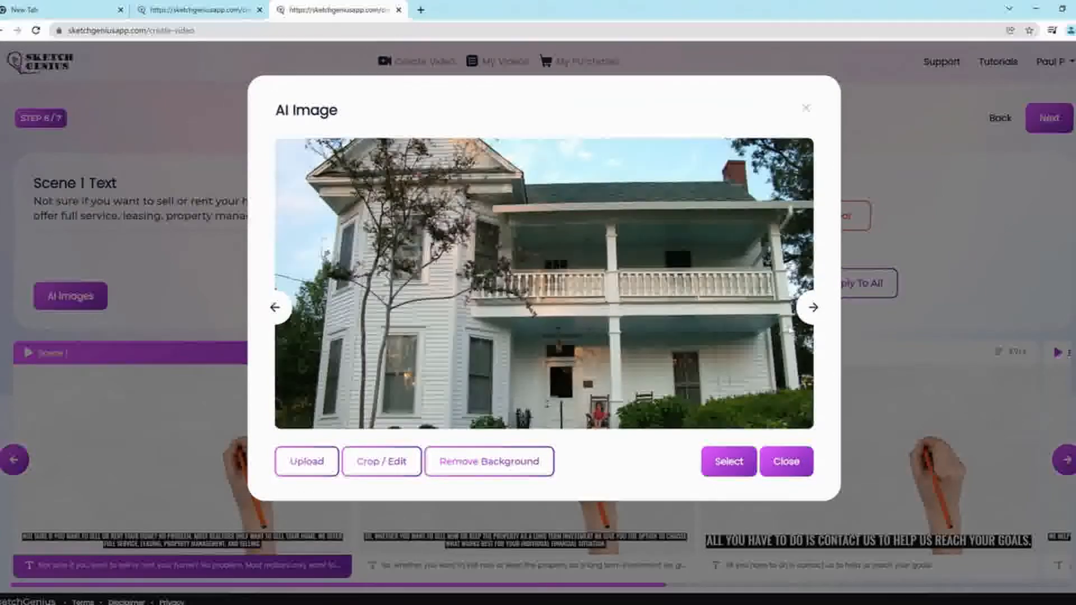
pyautogui.click(816, 307)
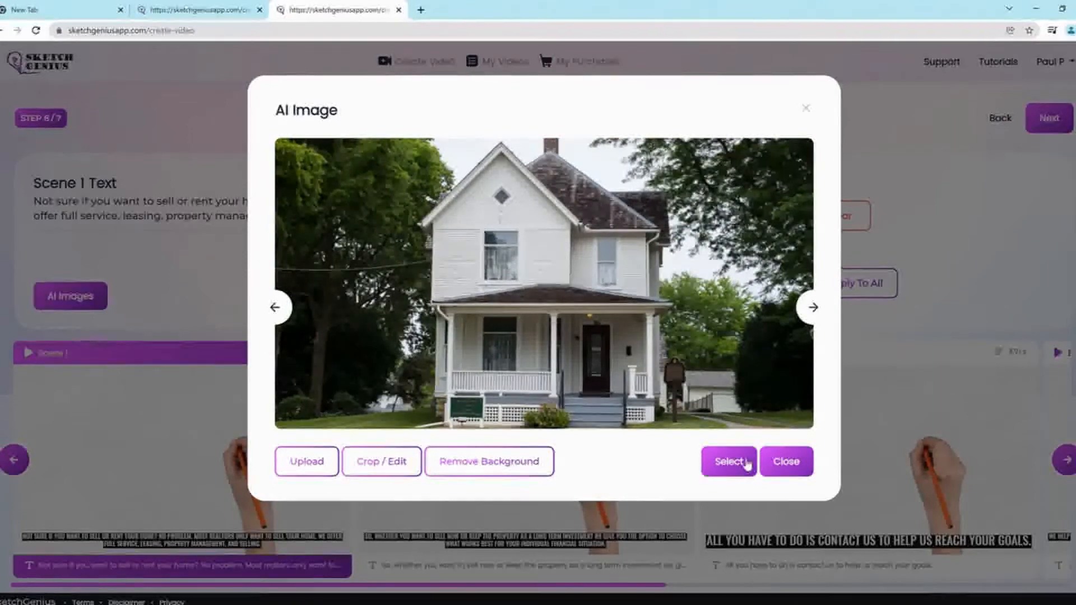
pyautogui.click(529, 473)
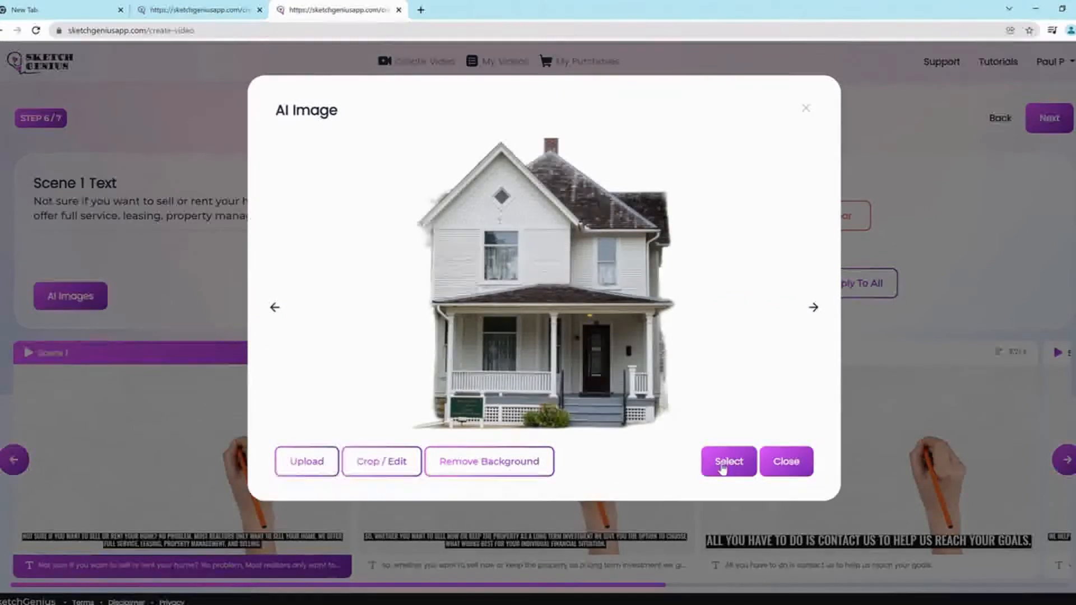
pyautogui.click(723, 465)
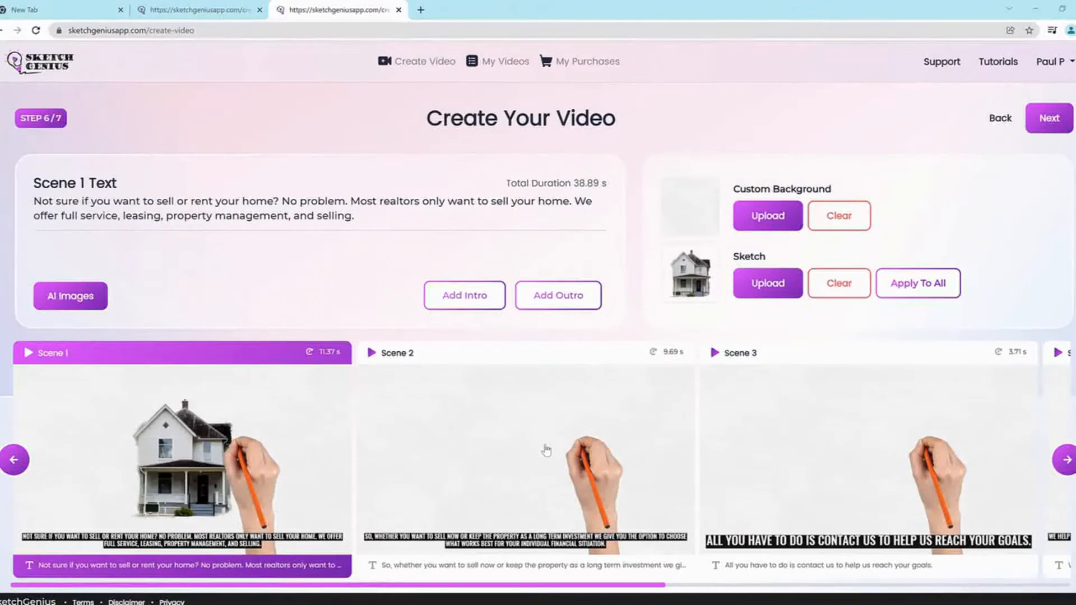
# Use the suggested AI image of a calculator and pen on financial papers as Scene 2's sketch
pyautogui.click(559, 452)
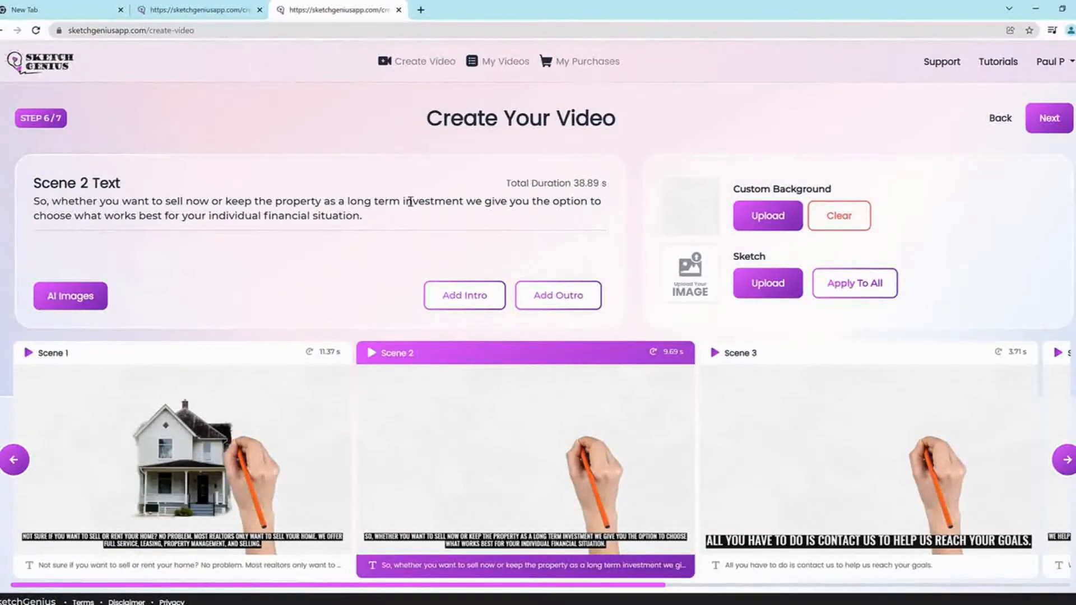
pyautogui.click(99, 301)
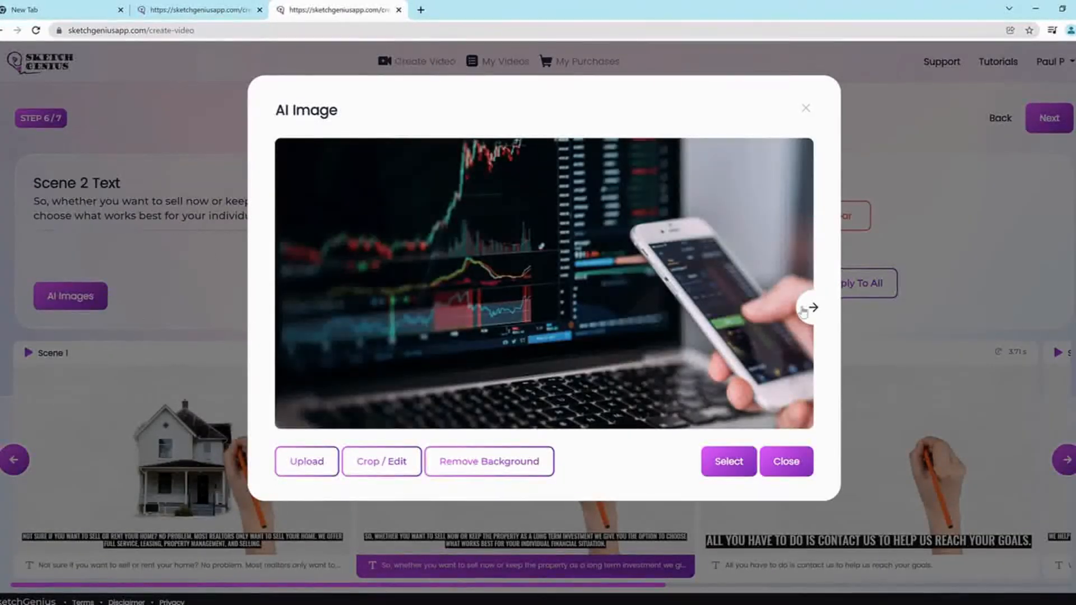
pyautogui.click(811, 307)
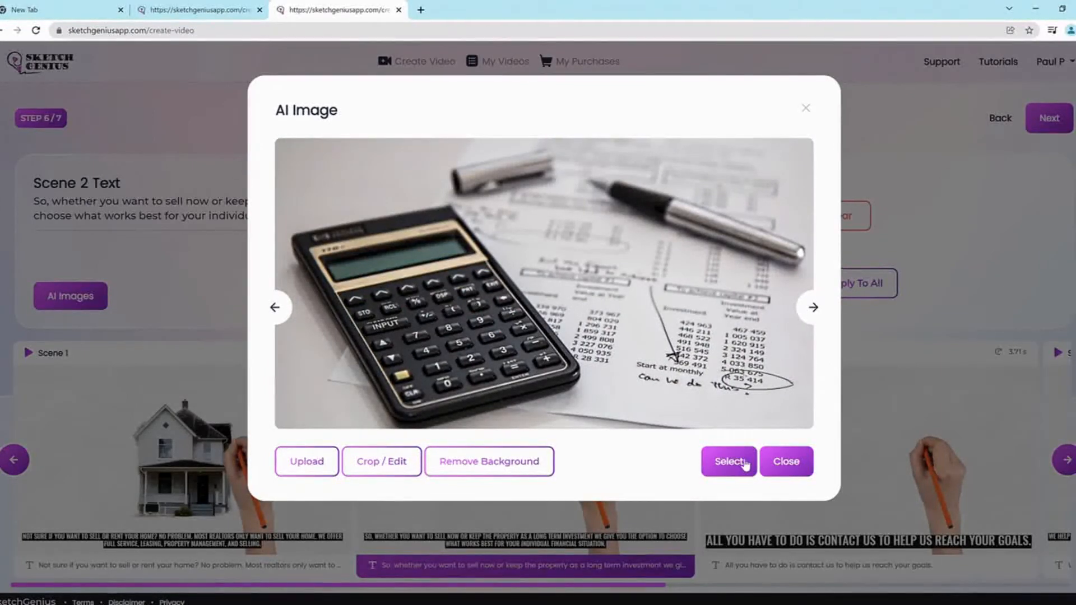
pyautogui.click(729, 461)
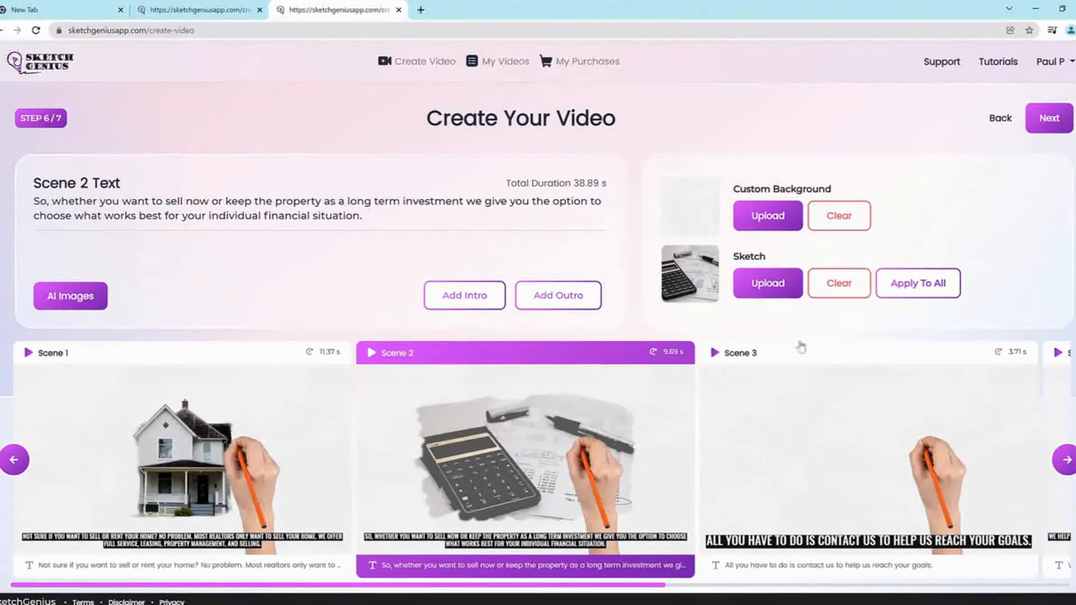
# Open the sketch image gallery for Scene 3 and search Pexels for "contact us"
pyautogui.click(1063, 461)
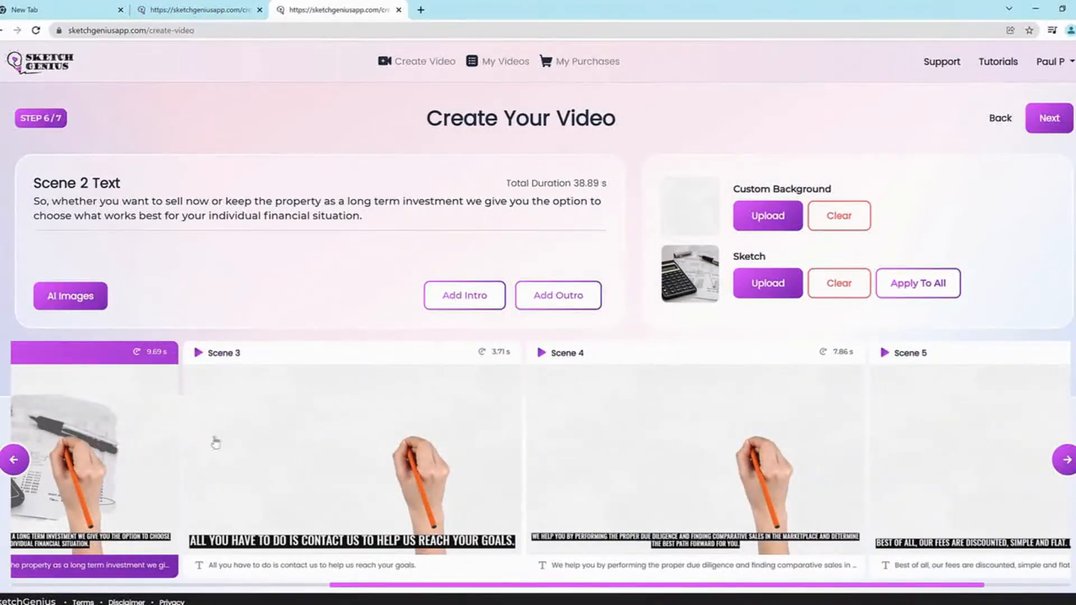
pyautogui.click(231, 437)
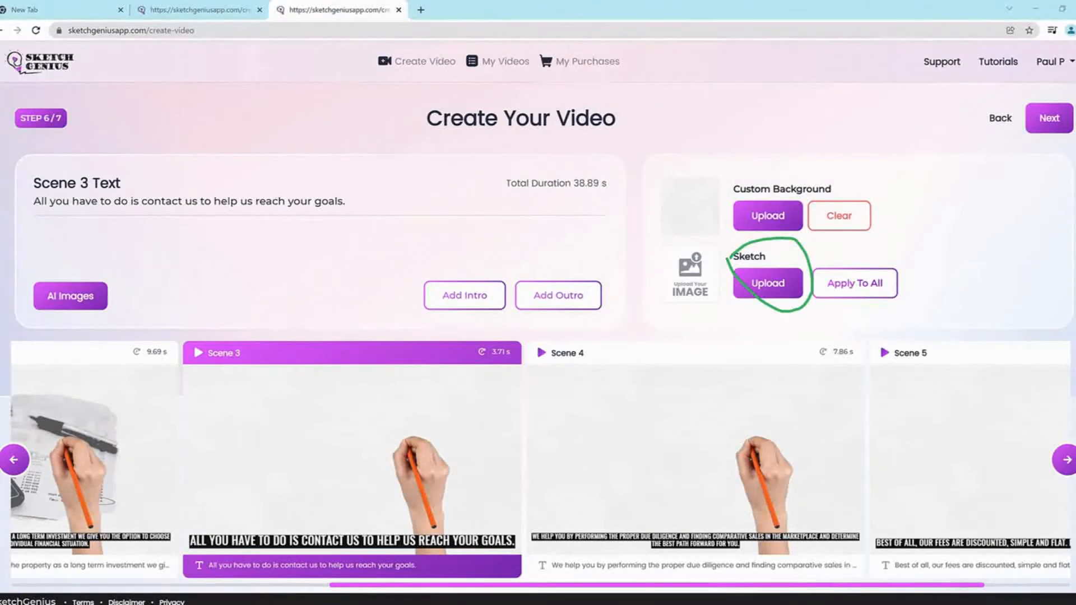
pyautogui.click(765, 291)
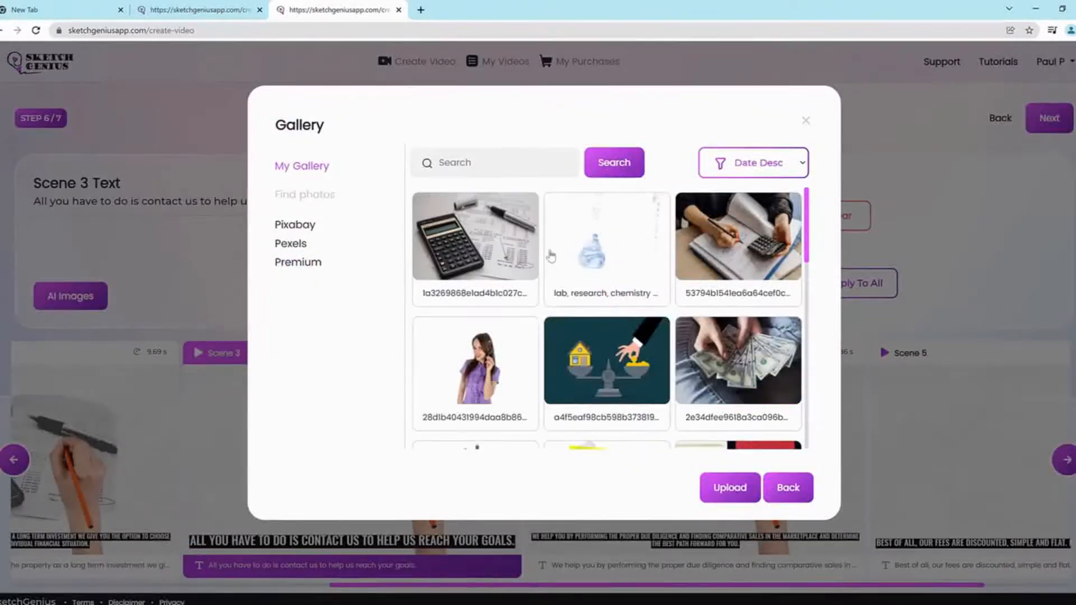
pyautogui.click(335, 247)
pyautogui.click(473, 251)
pyautogui.write('contact us')
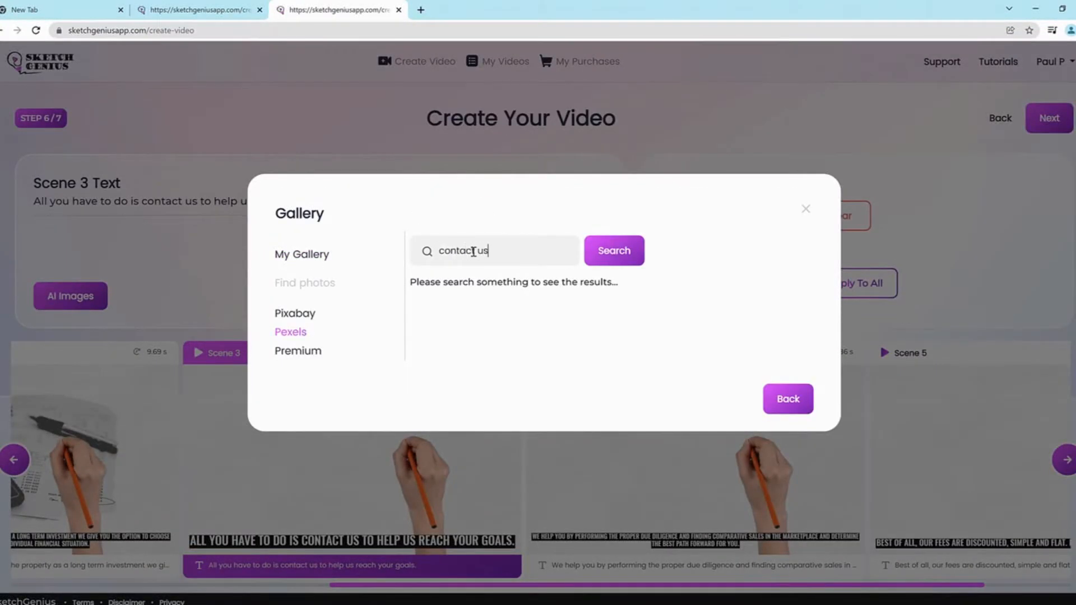
pyautogui.press('Return')
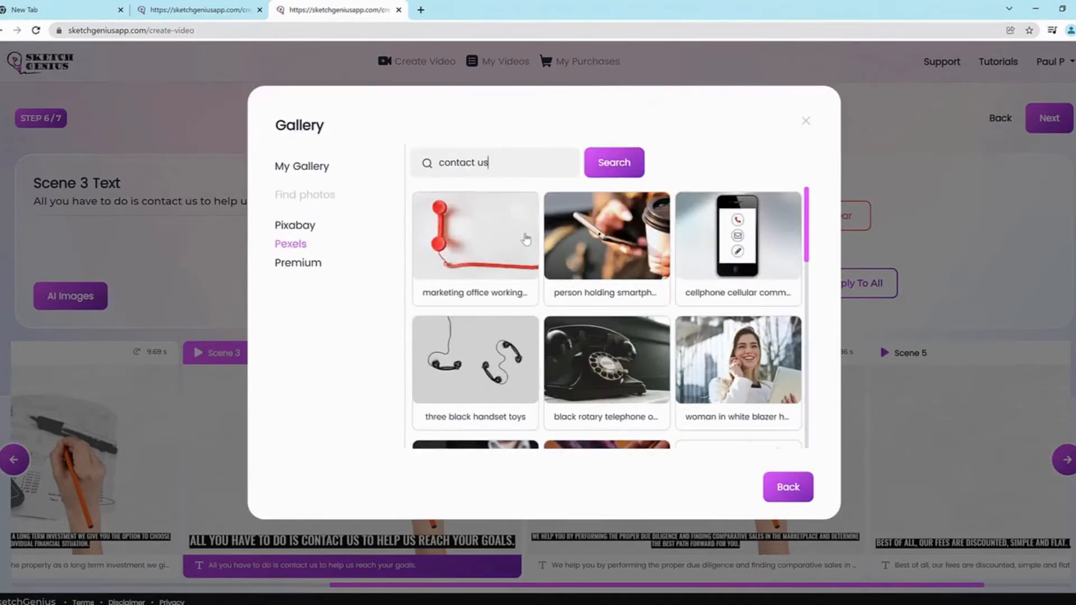
# Use the photo of the woman in a white blazer on the phone as Scene 3's sketch
pyautogui.tripleClick(527, 162)
pyautogui.click(764, 372)
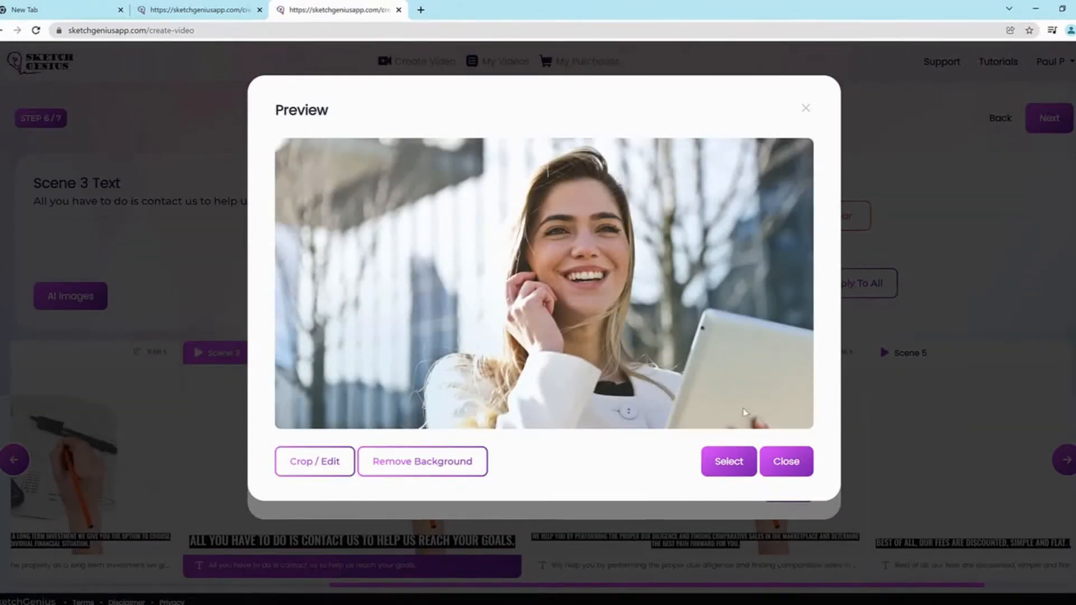
pyautogui.click(745, 461)
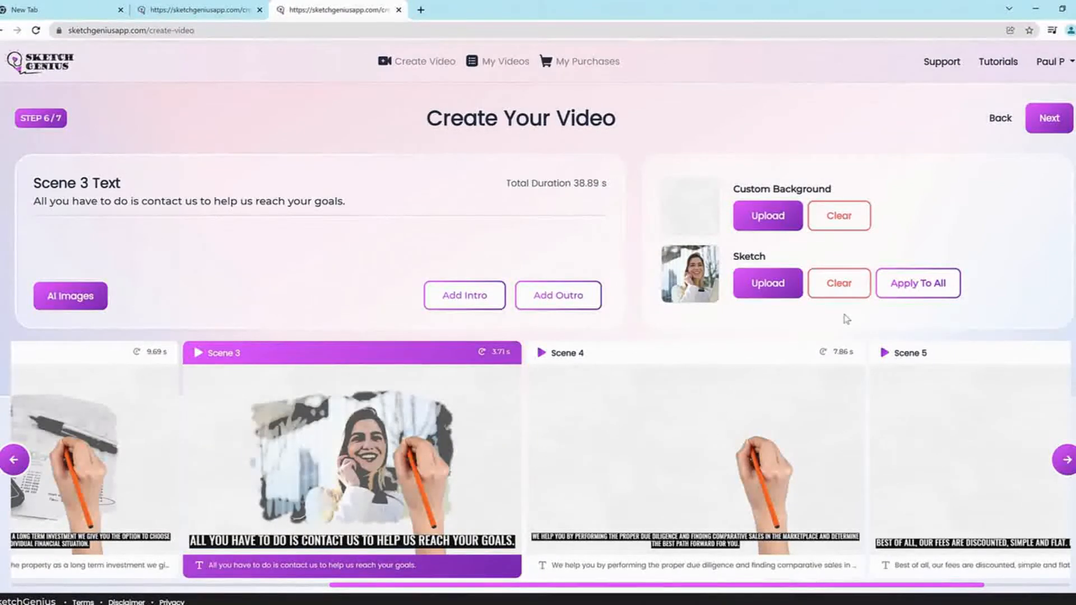
# Use the suggested AI image with the red "SPECIAL DEAL" sign as Scene 4's sketch
pyautogui.moveTo(631, 585); pyautogui.dragTo(688, 590)
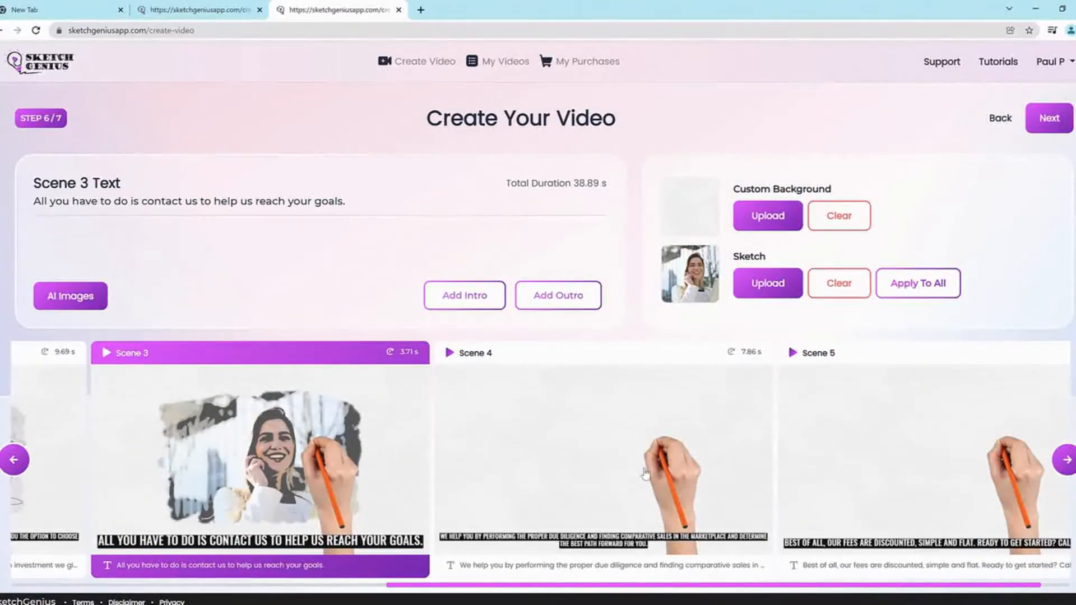
pyautogui.click(674, 441)
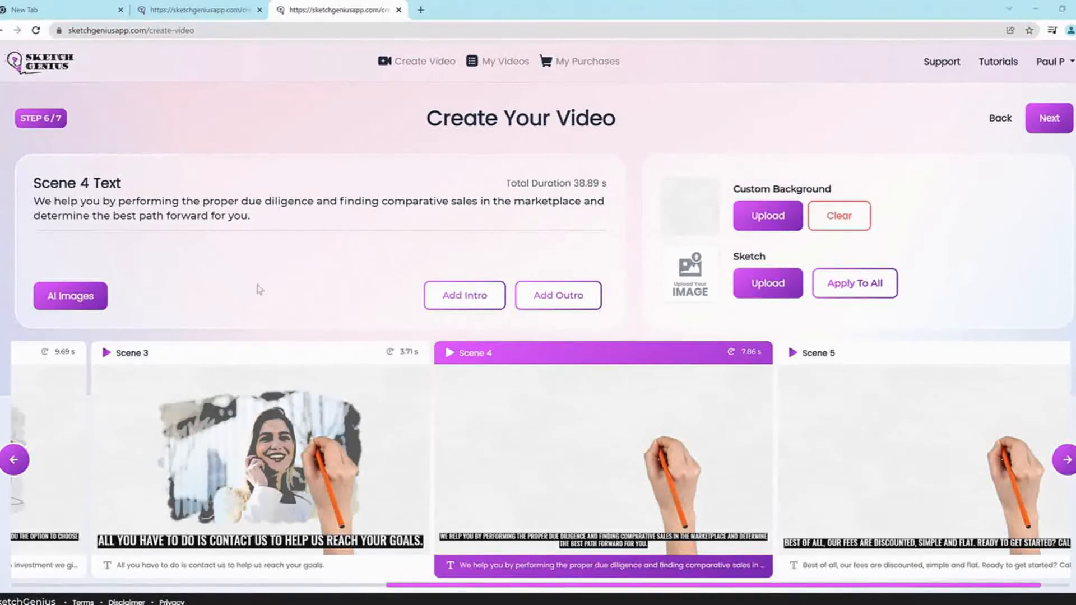
pyautogui.click(84, 298)
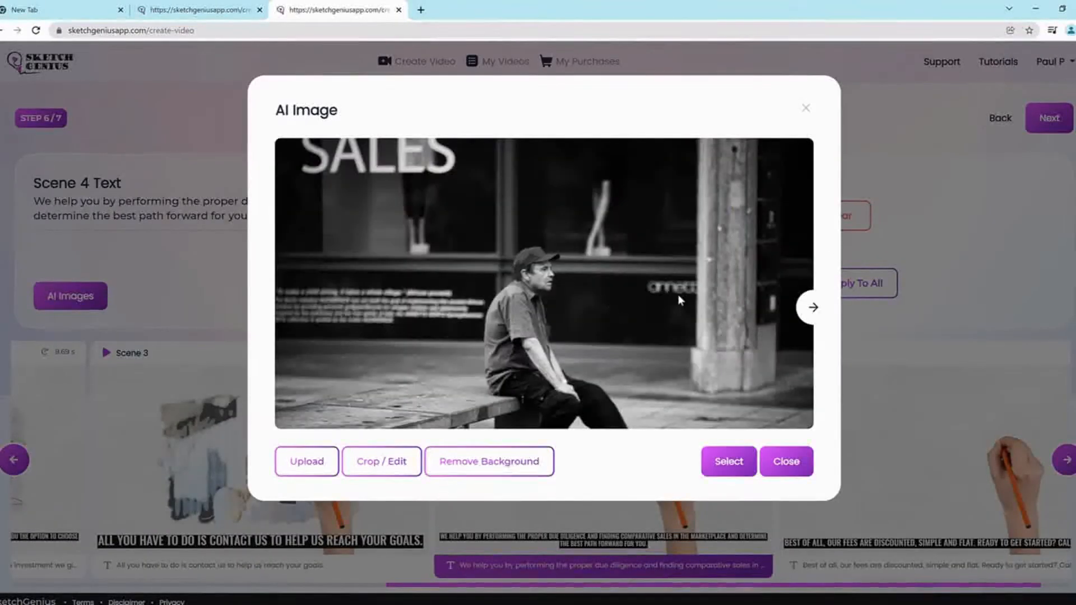
pyautogui.click(815, 309)
pyautogui.click(813, 309)
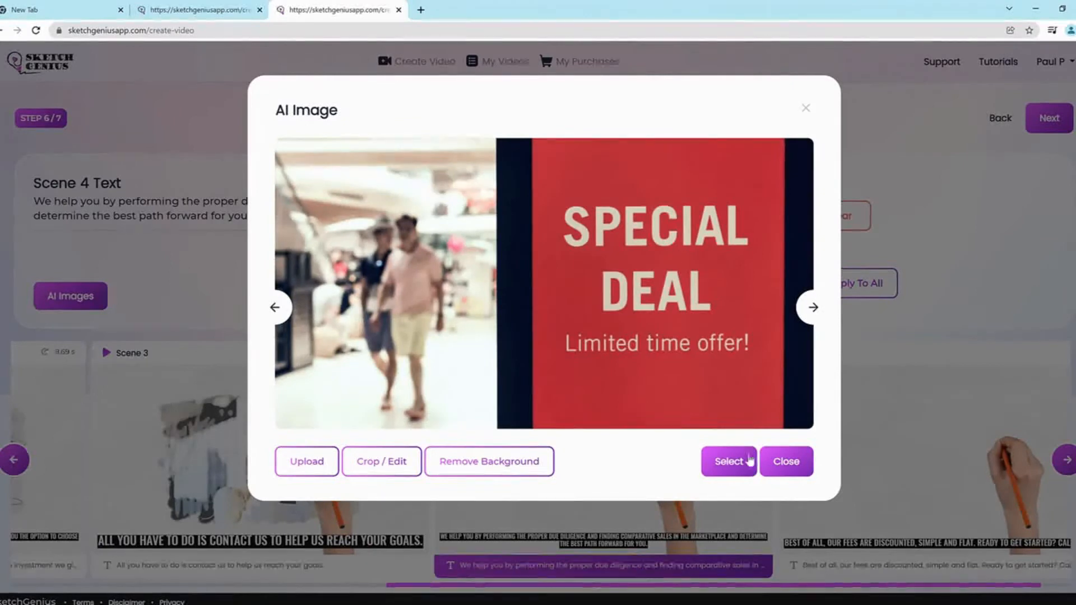
pyautogui.click(729, 461)
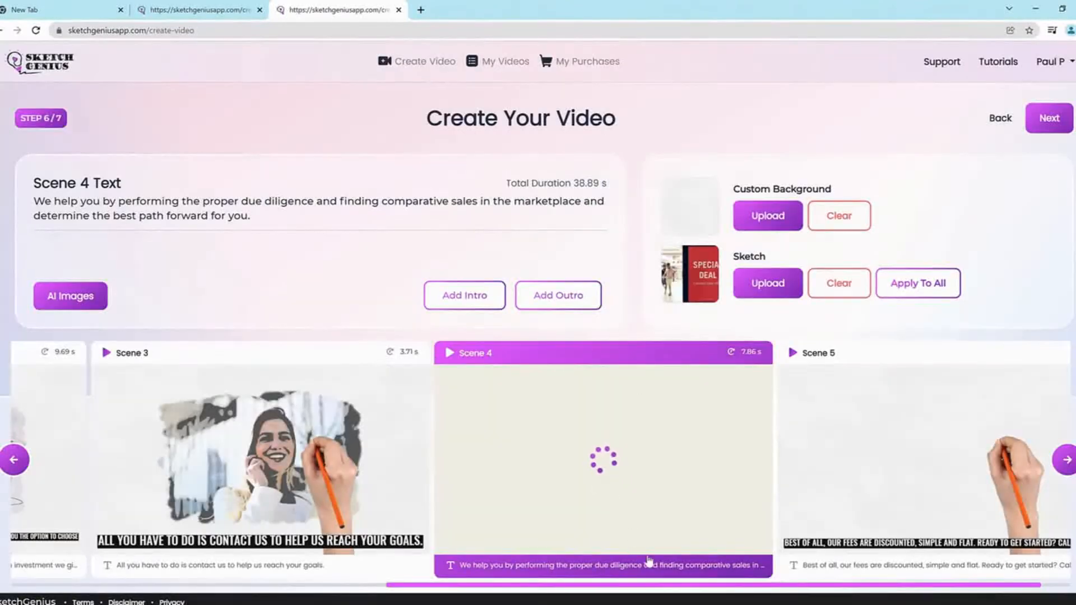
pyautogui.hscroll(1, 813, 504)
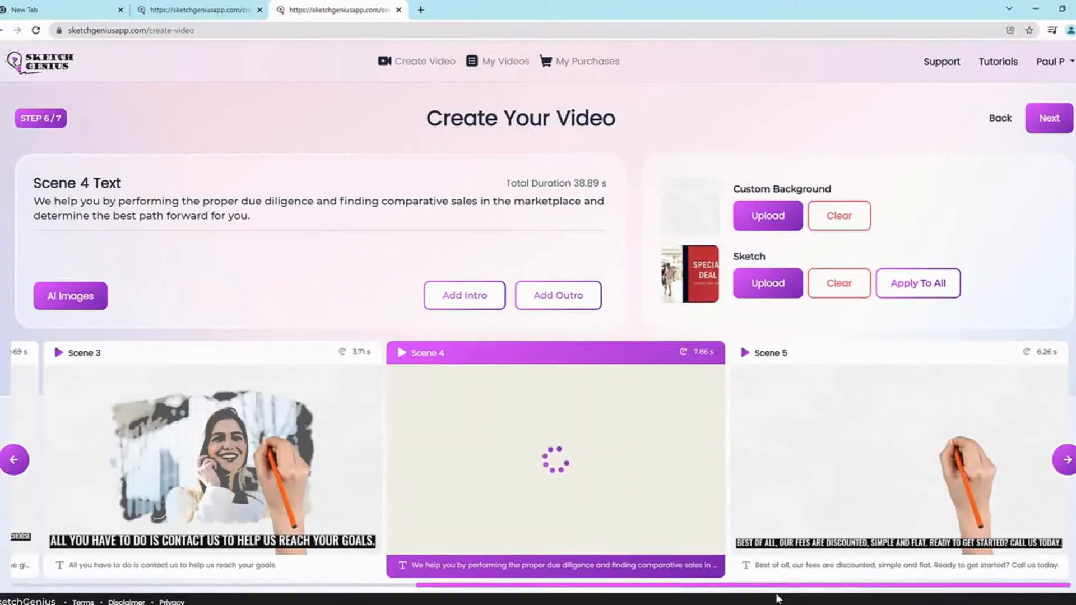
# Use the gallery image of the headset-wearing woman in a purple shirt as Scene 5's sketch
pyautogui.click(899, 477)
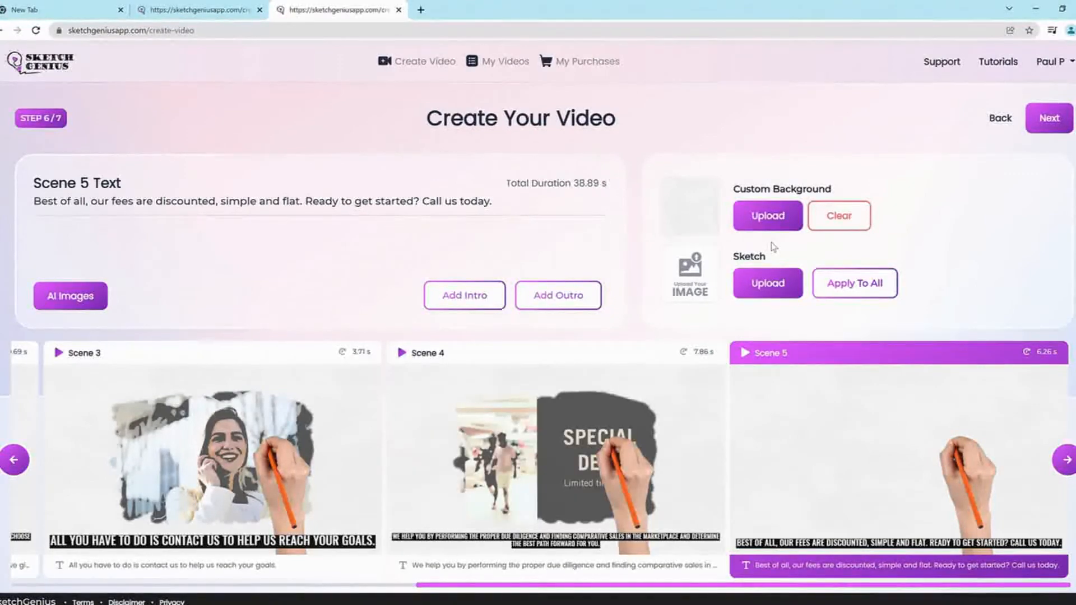
pyautogui.click(776, 289)
pyautogui.scroll(-2, 740, 311)
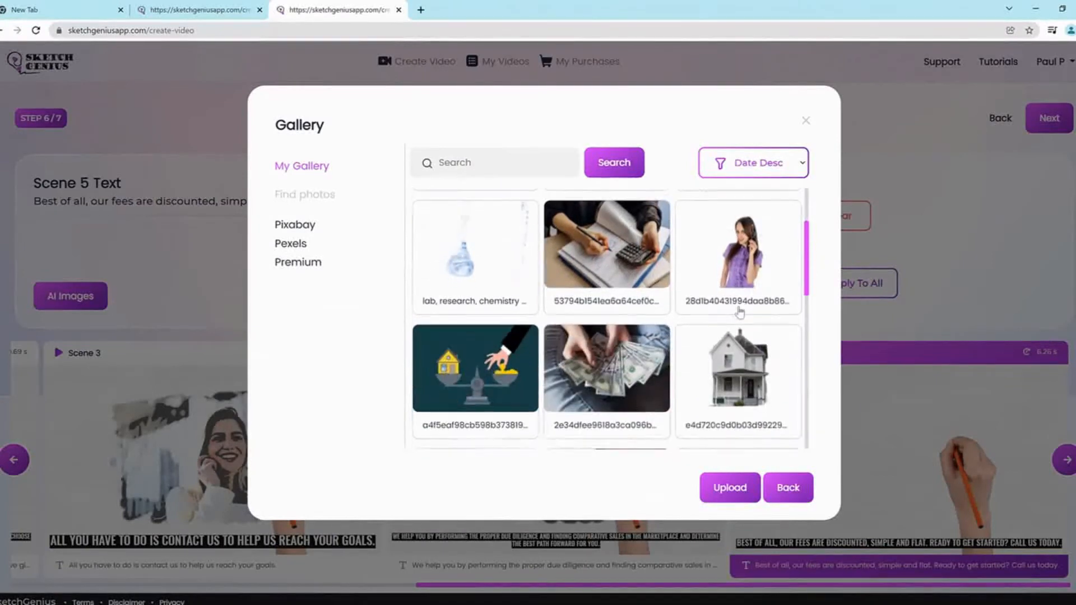
pyautogui.click(751, 253)
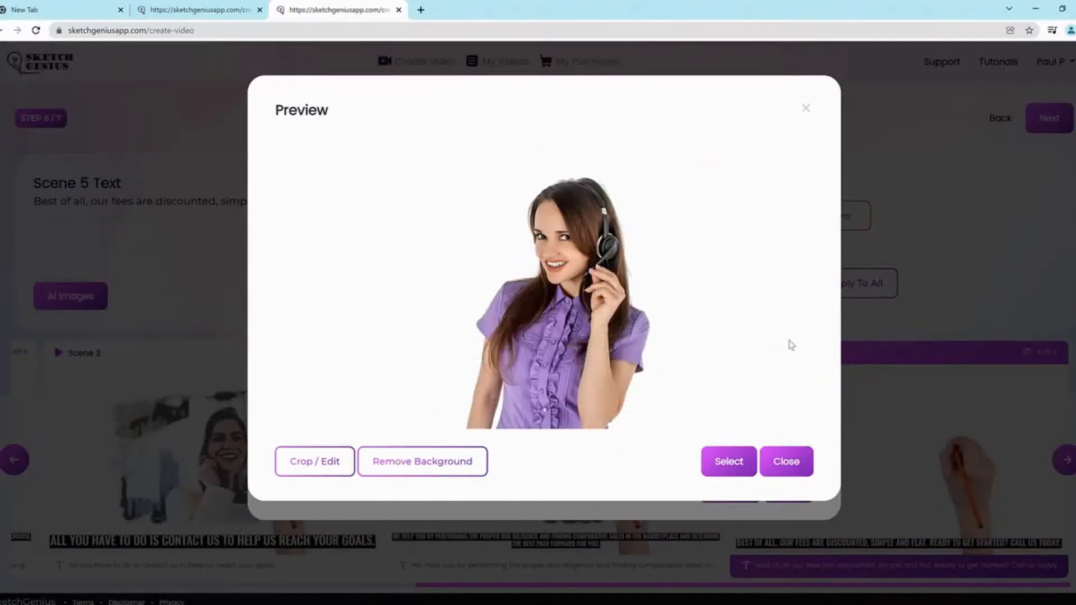
pyautogui.click(729, 465)
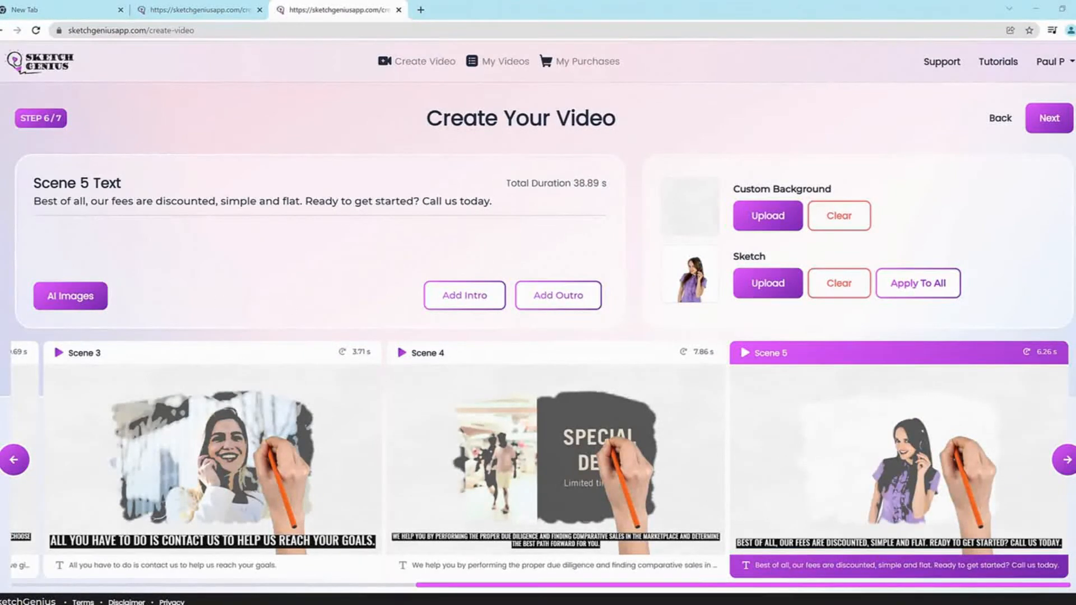
# Examine the intro and outro options for the video without adding either one
pyautogui.moveTo(405, 273)
pyautogui.mouseDown()
pyautogui.moveTo(496, 272)
pyautogui.moveTo(410, 277)
pyautogui.mouseUp()
pyautogui.moveTo(511, 275)
pyautogui.mouseDown()
pyautogui.moveTo(506, 327)
pyautogui.moveTo(494, 280)
pyautogui.mouseUp()
pyautogui.click(464, 295)
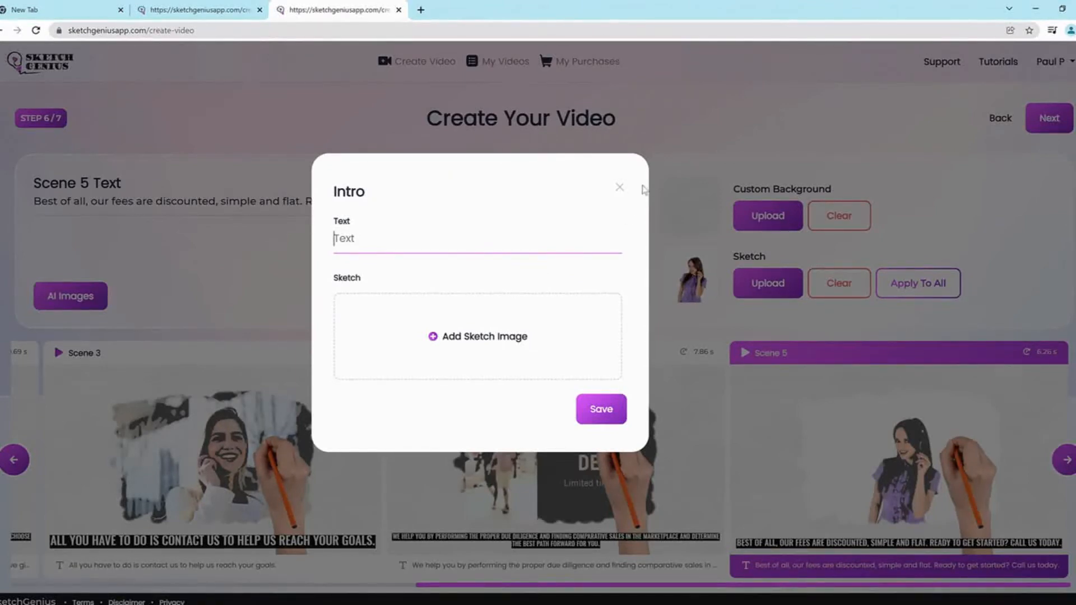
pyautogui.click(619, 187)
pyautogui.click(578, 291)
pyautogui.click(383, 208)
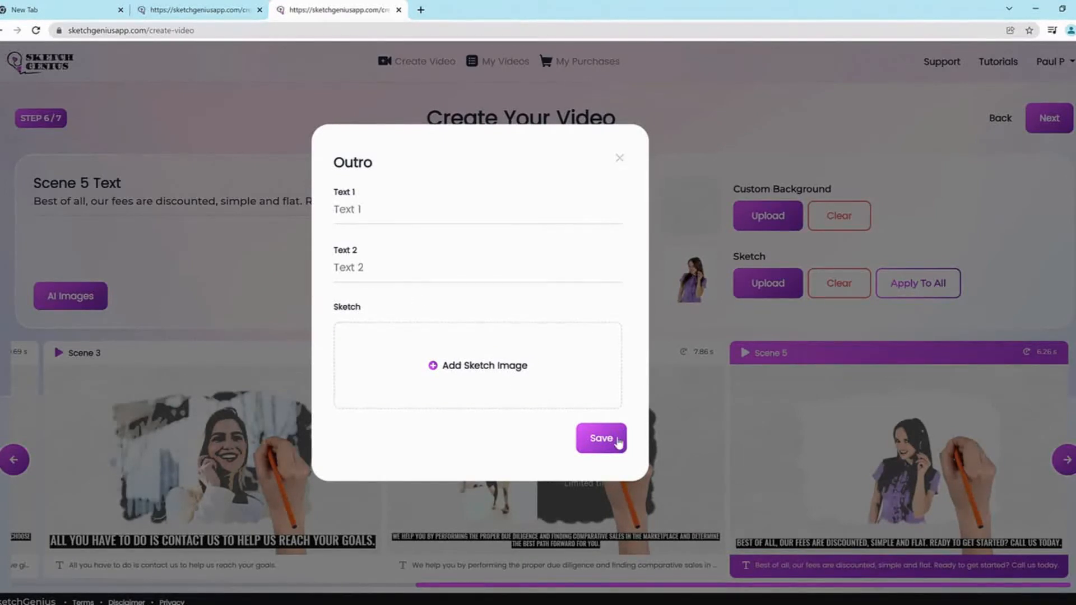
pyautogui.click(620, 160)
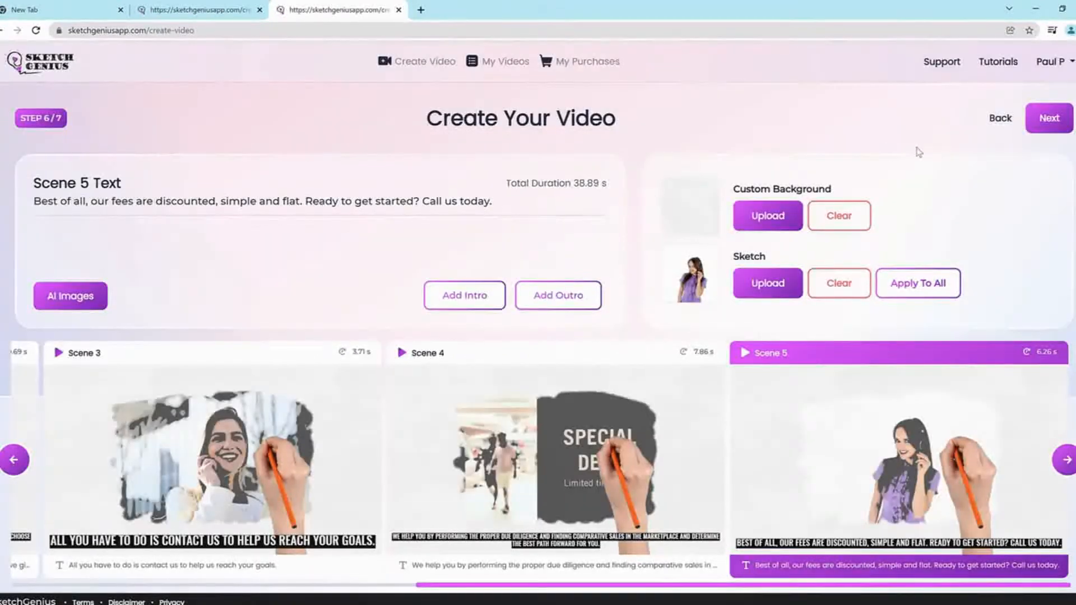
# Finalize the video as "real estate project demo" at 1080p resolution and start rendering it
pyautogui.click(1049, 119)
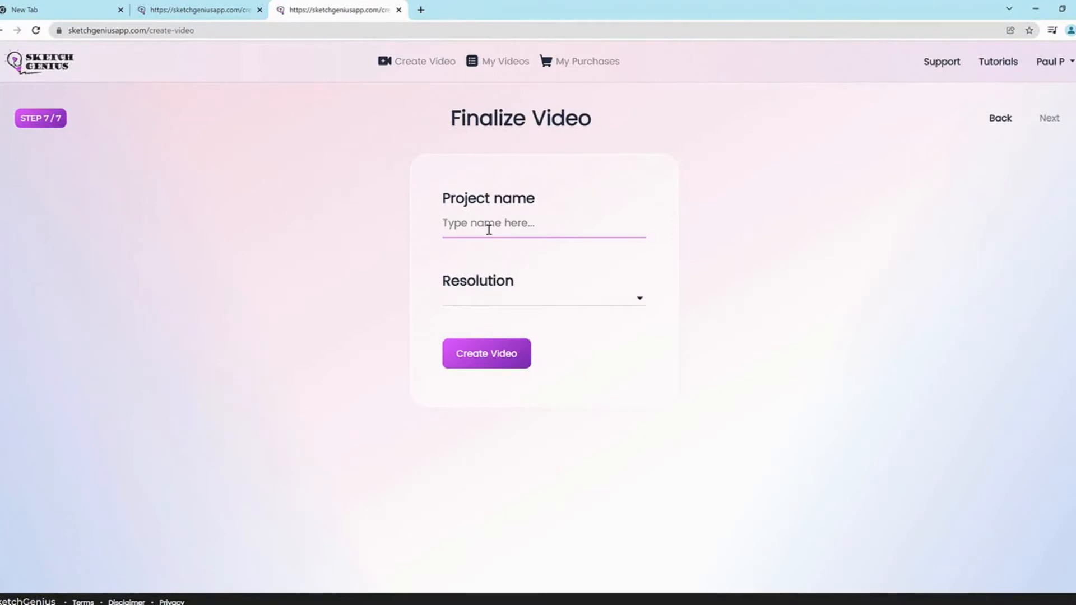
pyautogui.click(488, 229)
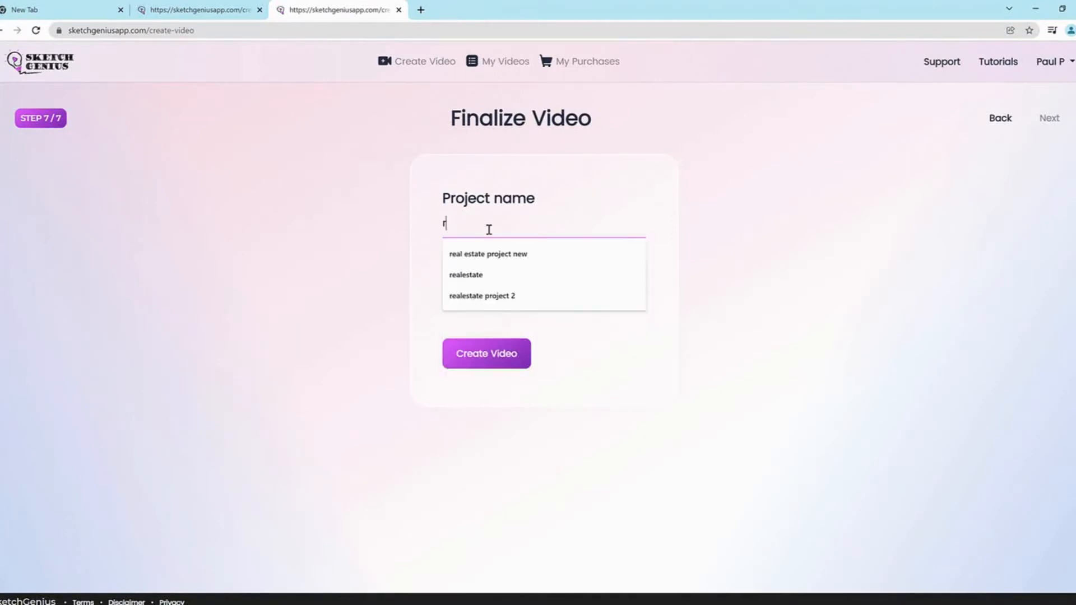
pyautogui.write('real estate project demo')
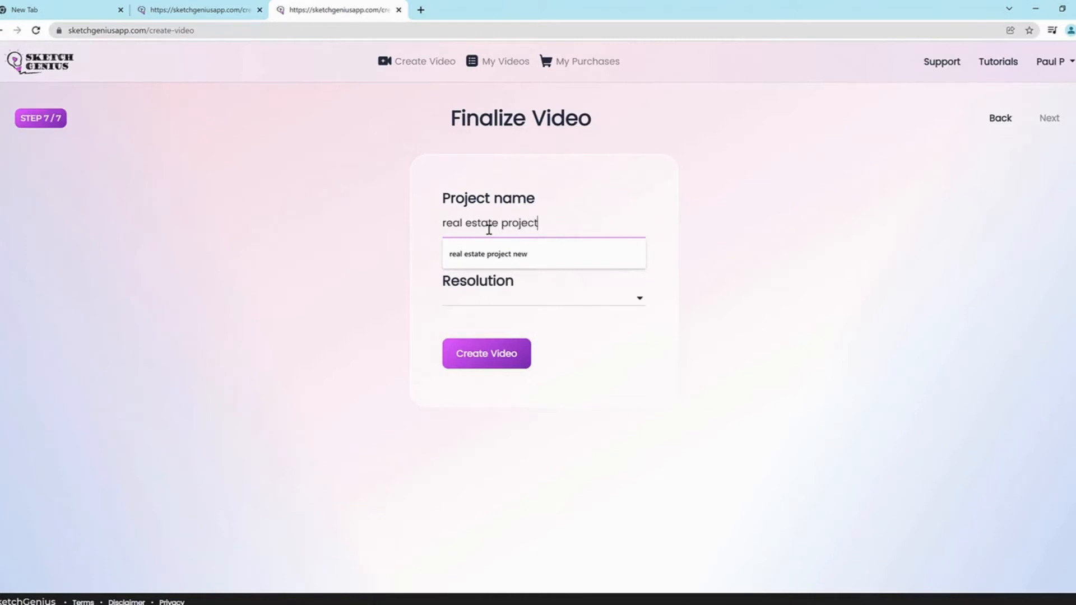
pyautogui.click(504, 303)
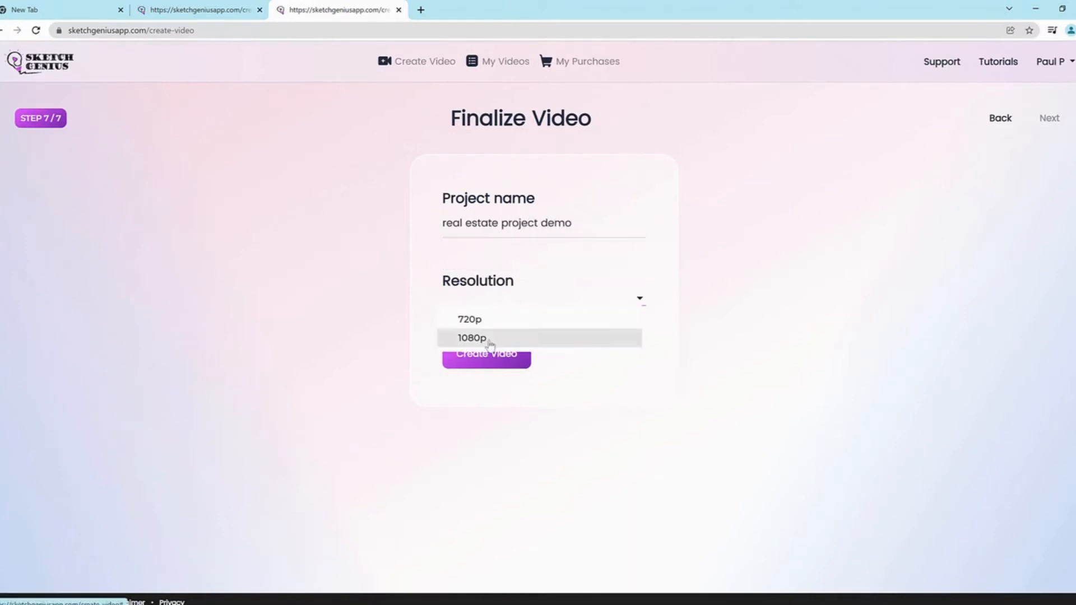
pyautogui.click(492, 341)
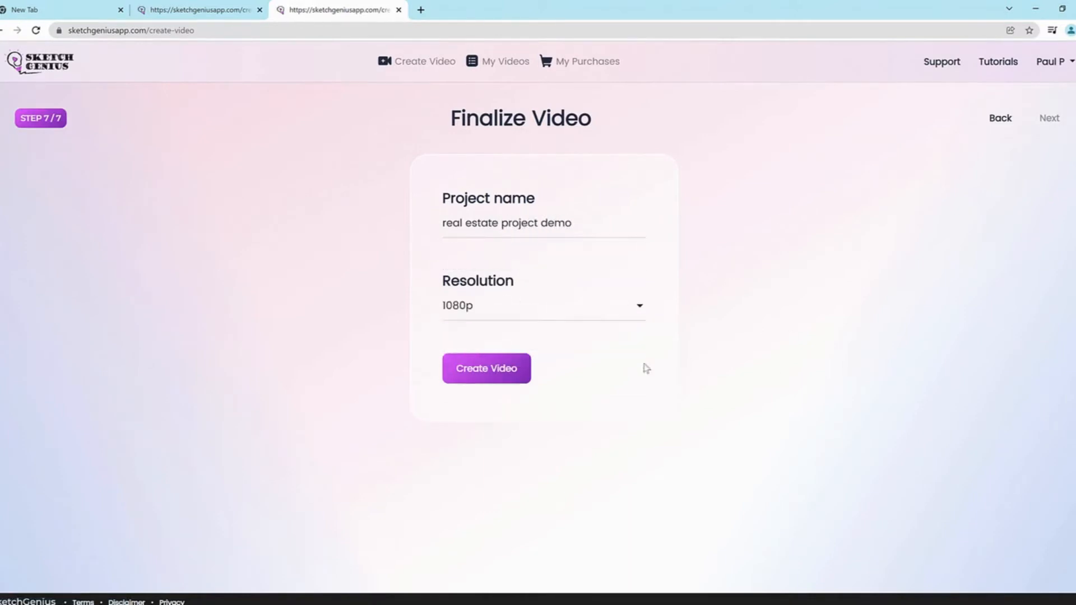
pyautogui.click(513, 376)
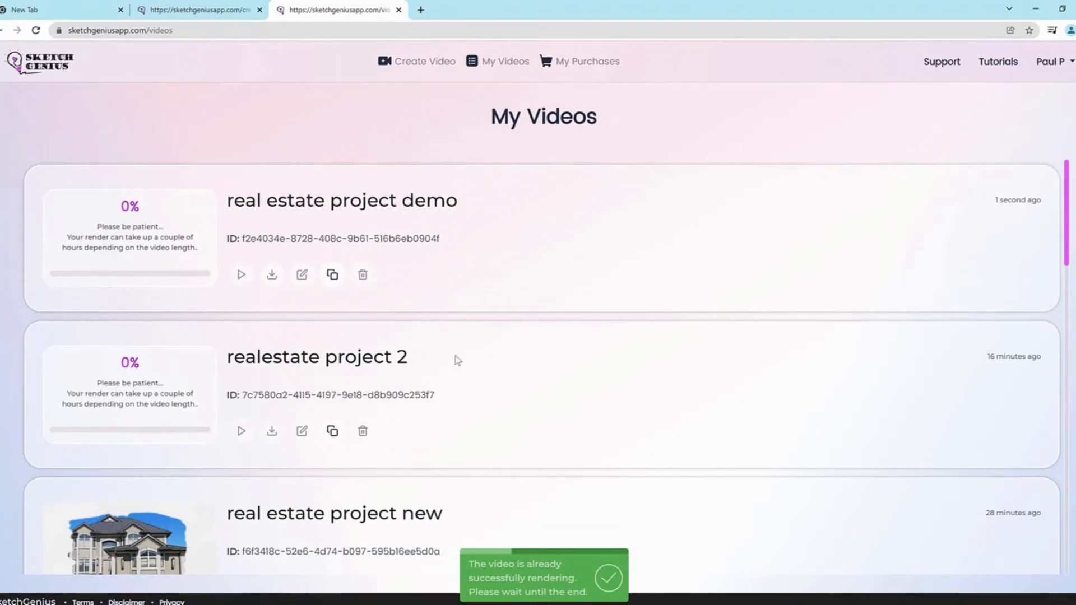
# Preview the rendered "real estate project new" video, skipping ahead to about 0:08, and close the player
pyautogui.scroll(-1, 671, 239)
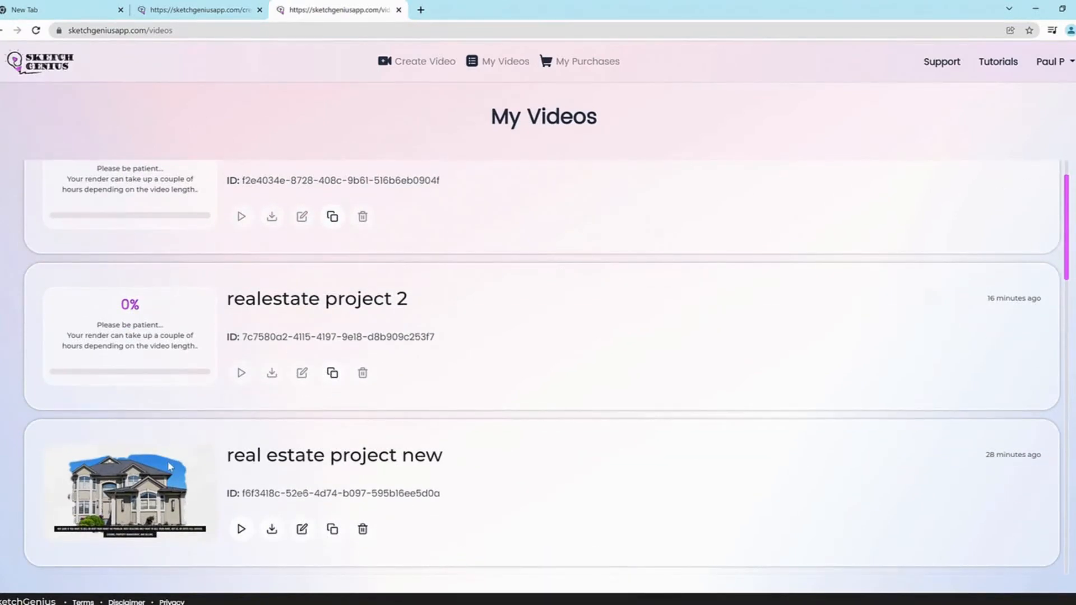
pyautogui.click(241, 529)
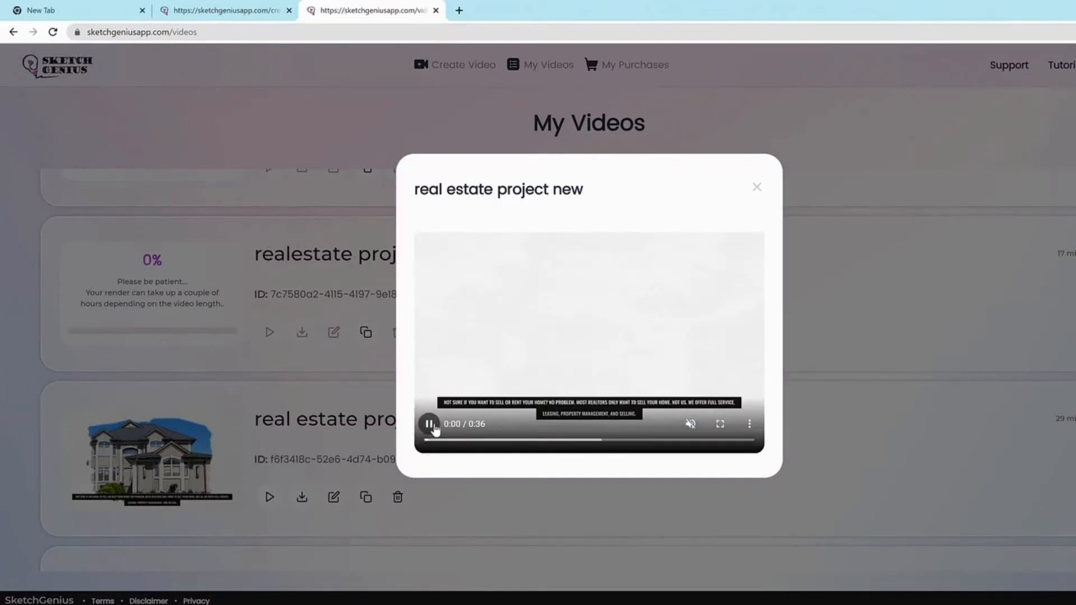
pyautogui.moveTo(443, 445); pyautogui.dragTo(501, 444)
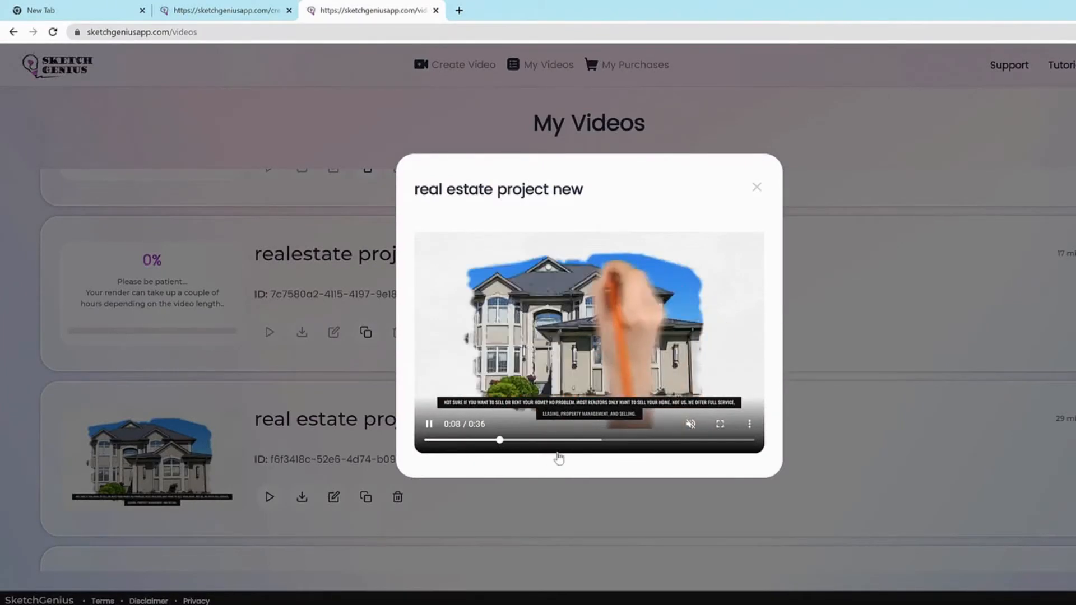
pyautogui.click(429, 423)
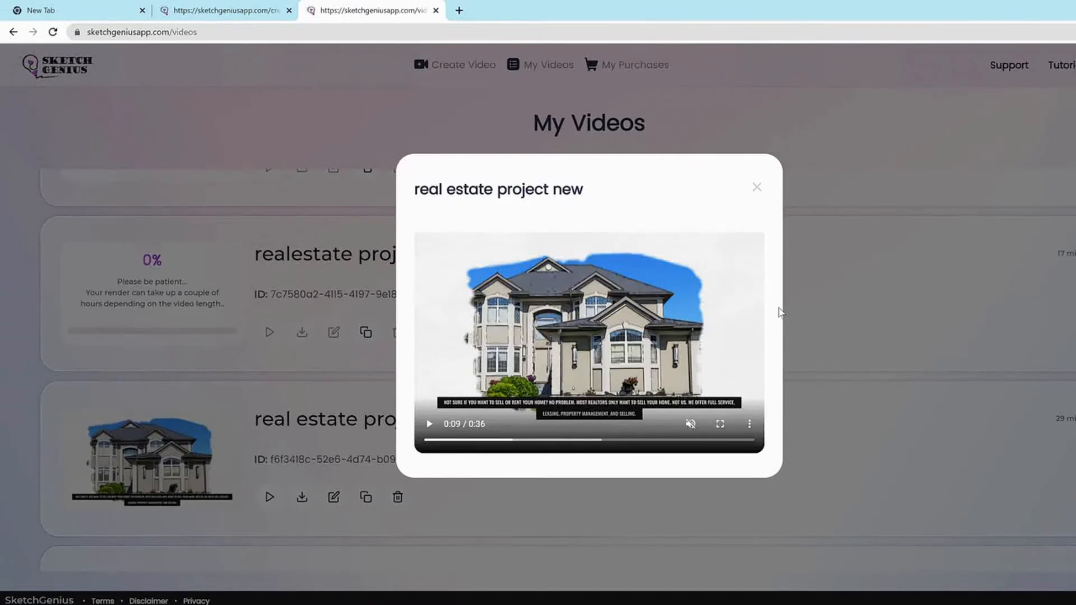
pyautogui.click(756, 189)
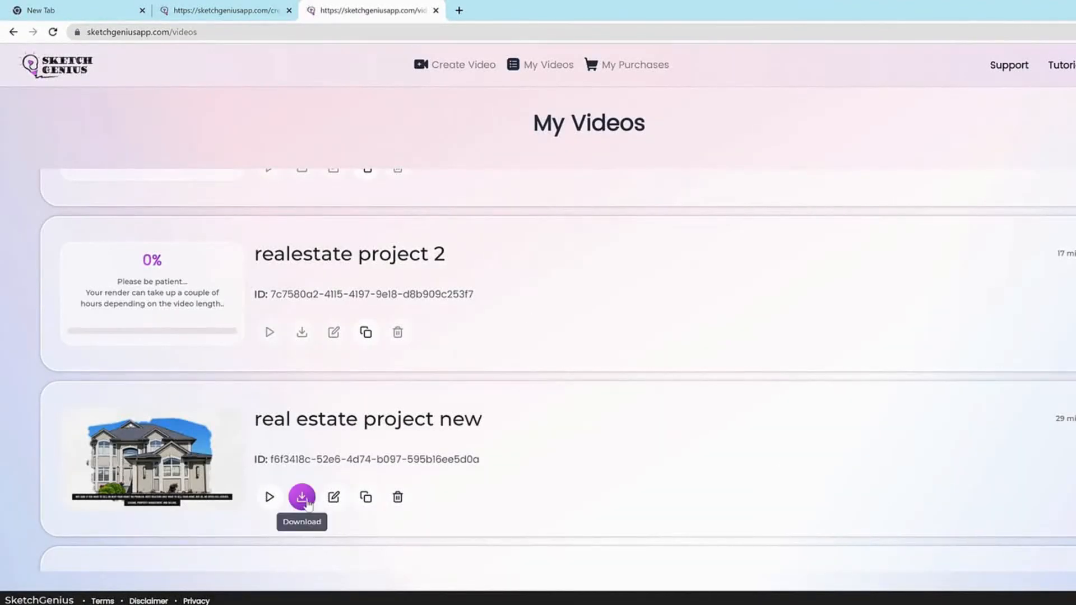
# Clone the "real estate project new" video to start an editable copy
pyautogui.click(367, 498)
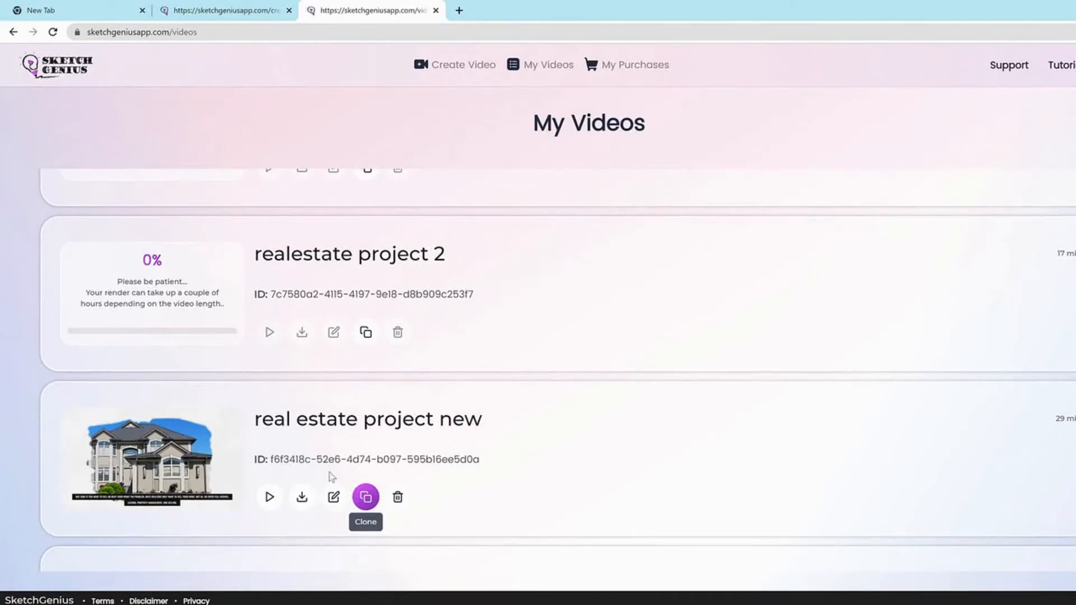
pyautogui.scroll(-3, 135, 196)
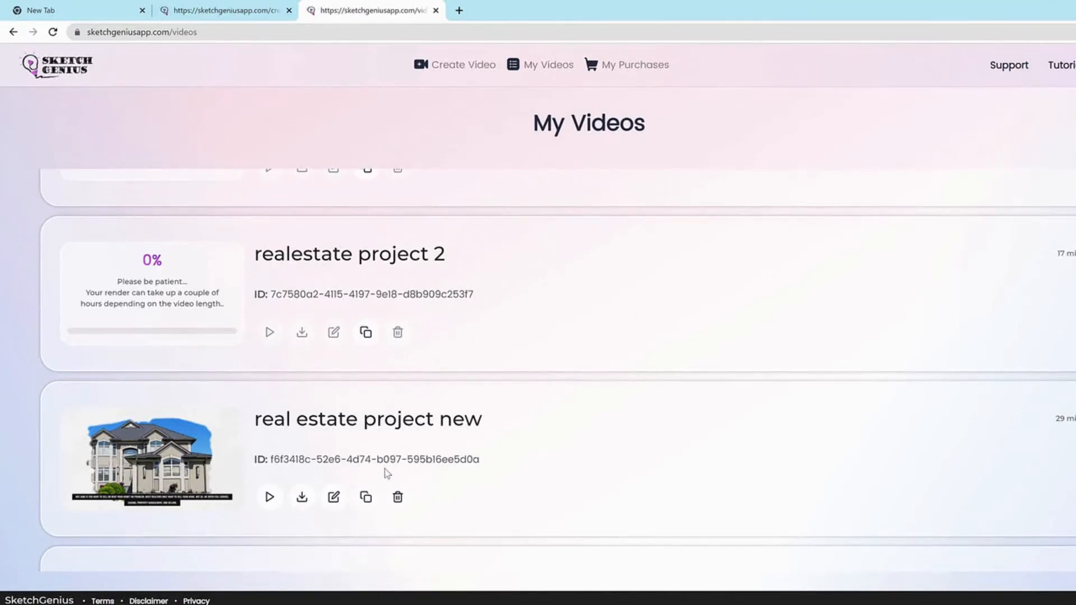
pyautogui.click(366, 499)
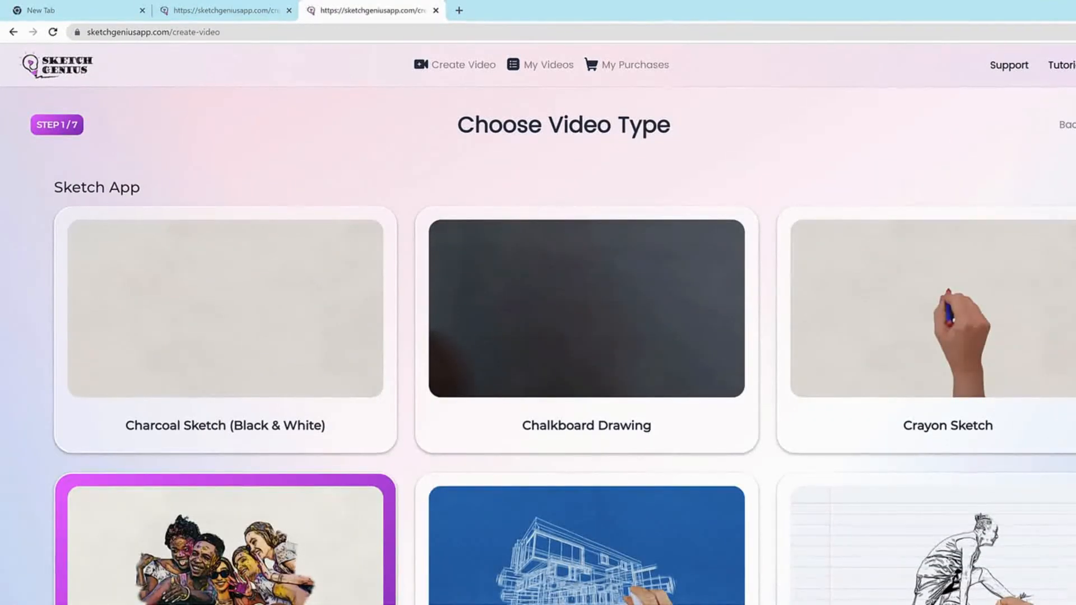
# Look through the available sketch video types for the cloned project
pyautogui.moveTo(159, 245)
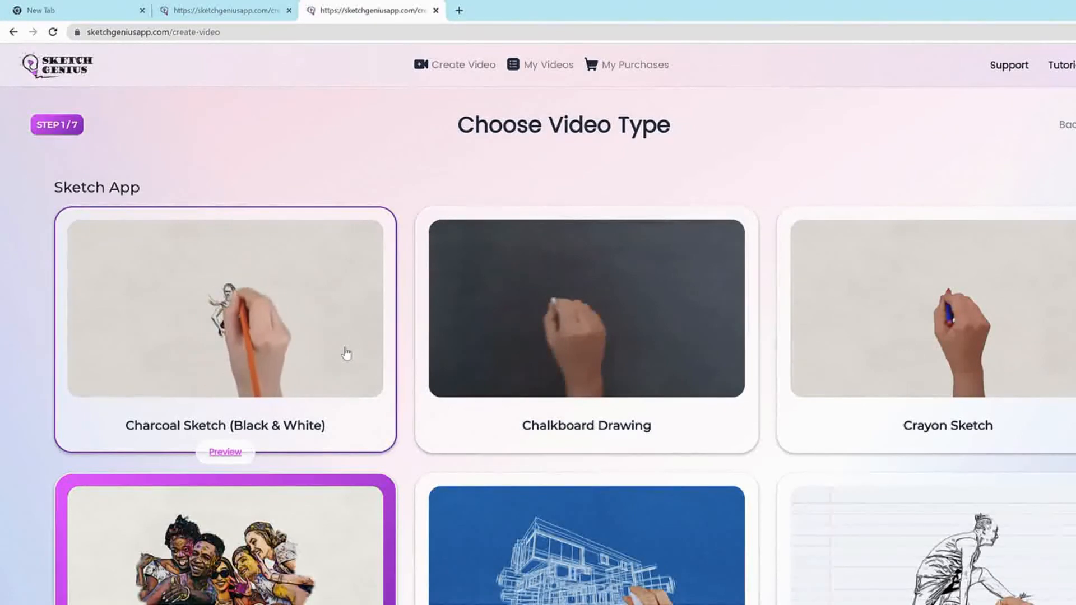
pyautogui.scroll(-2, 833, 314)
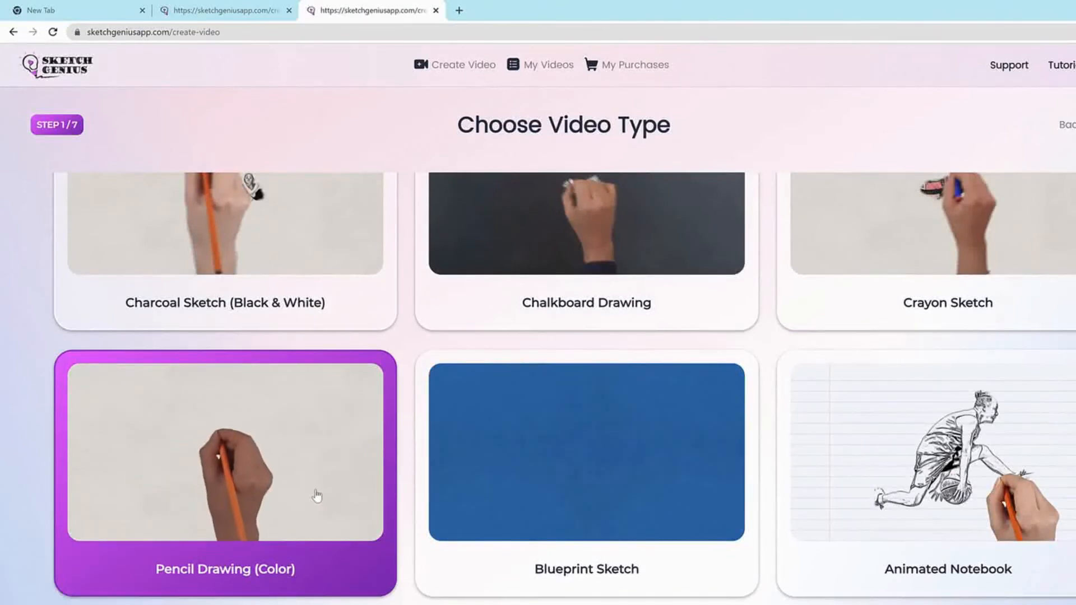
pyautogui.scroll(-2, 745, 449)
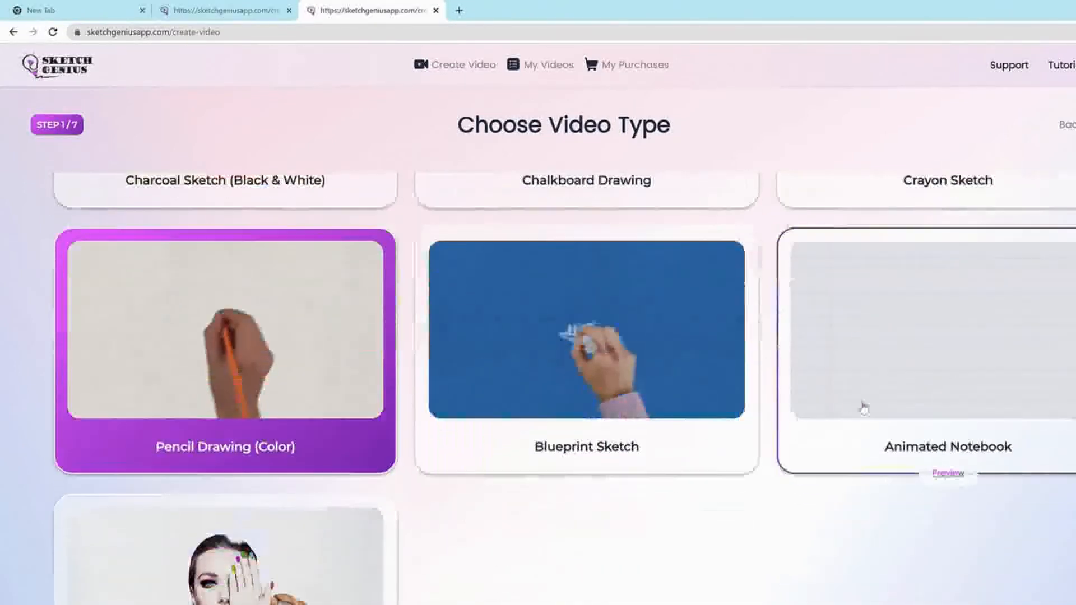
pyautogui.scroll(4, 589, 449)
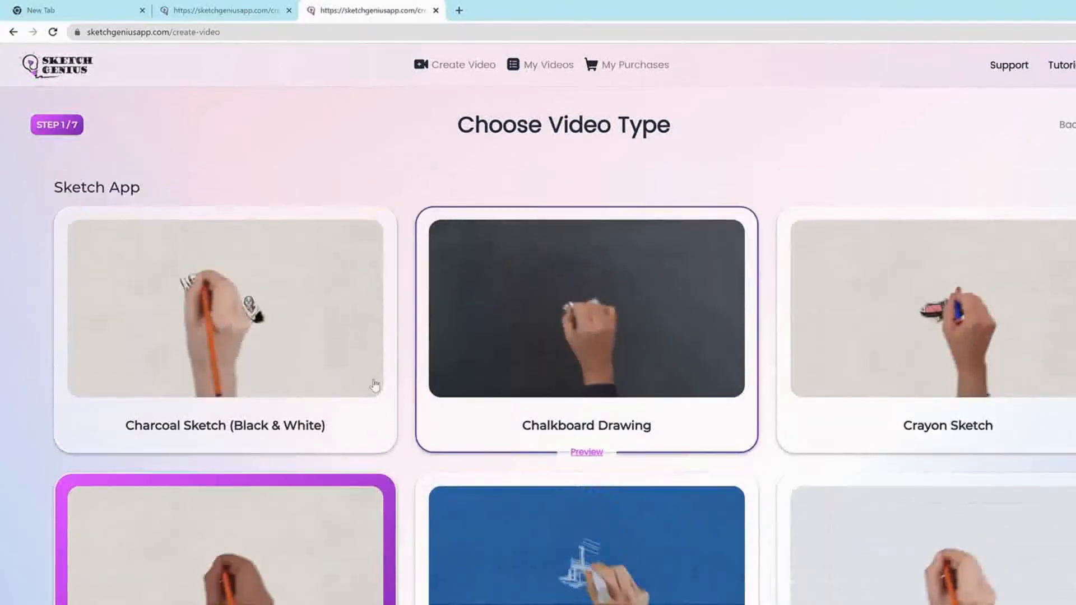